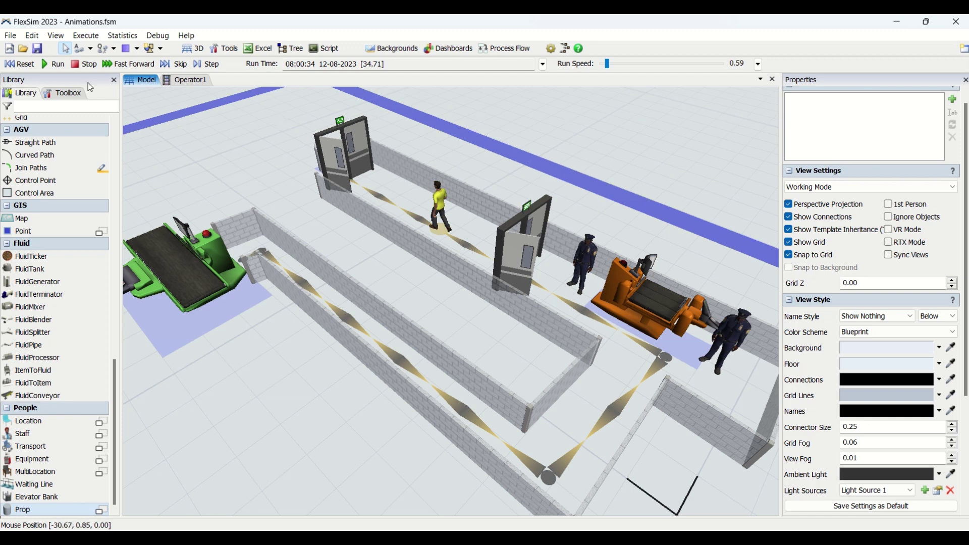
- Run the model and raise the run speed from 0.59 to 2.05
click(58, 64)
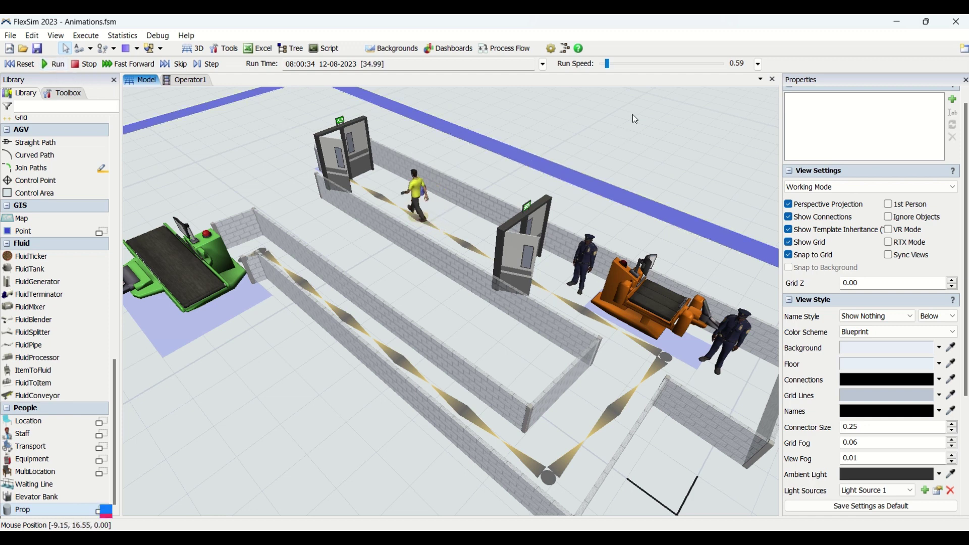
drag(608, 64, 610, 63)
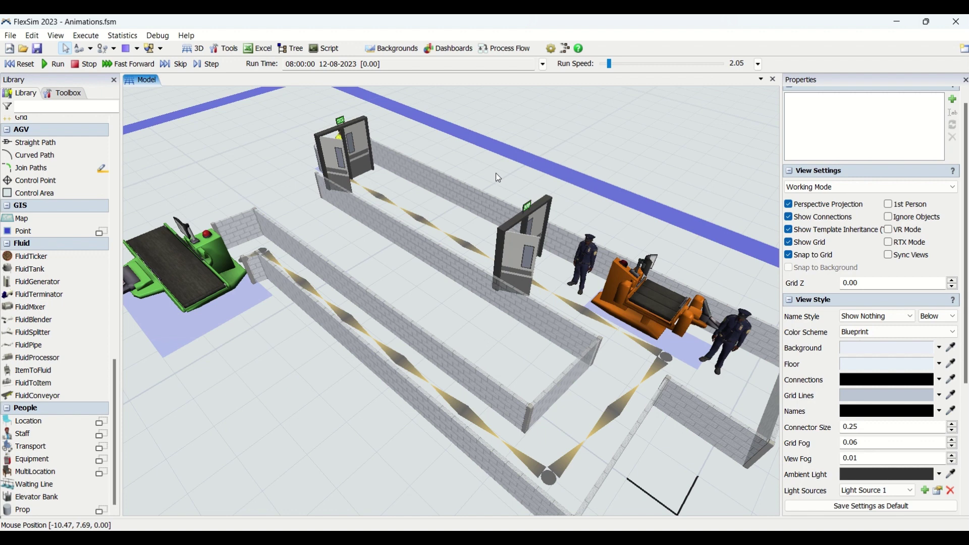
drag(496, 173, 478, 168)
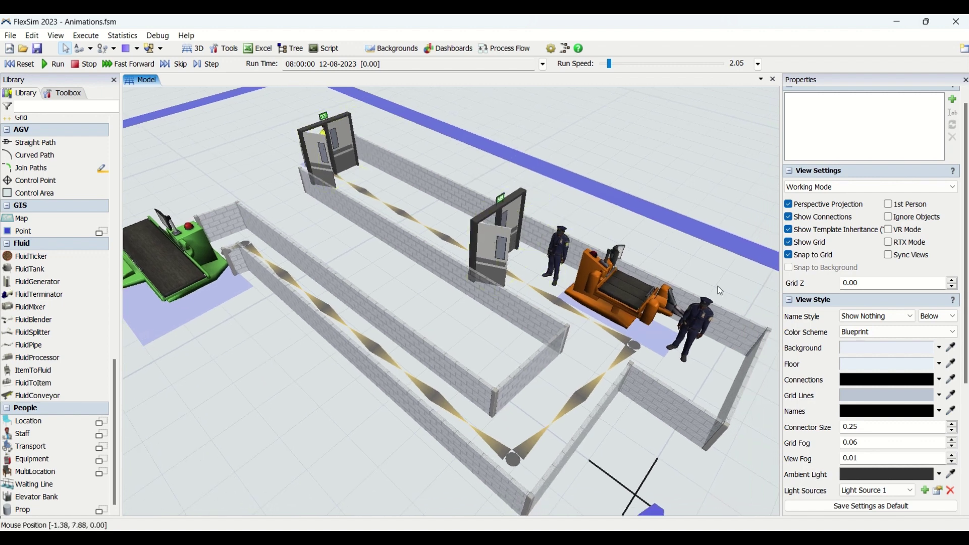
click(632, 306)
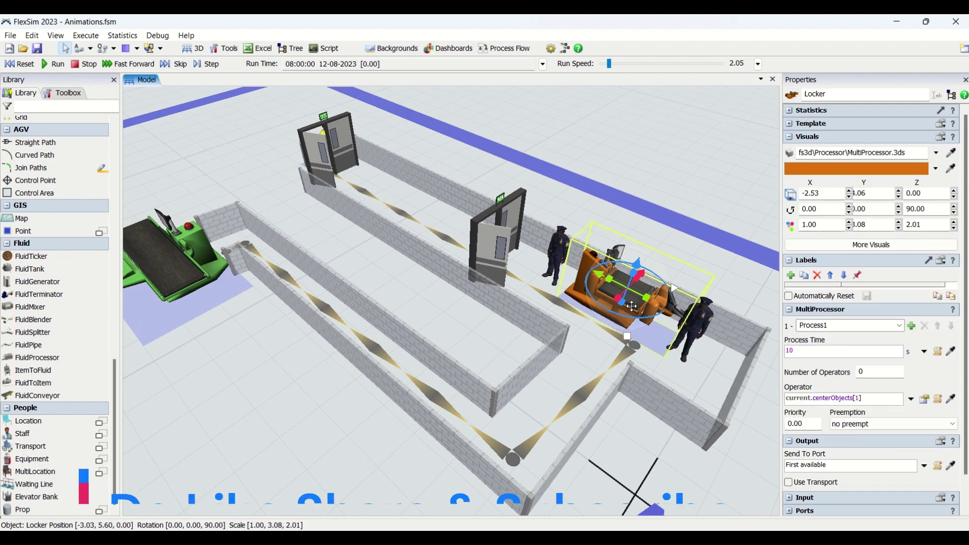
click(644, 170)
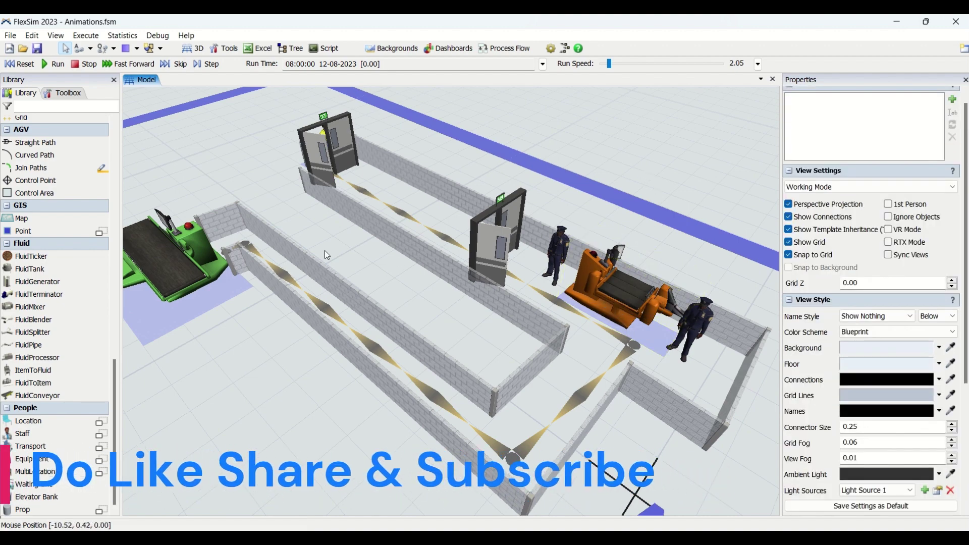
mouse_move(311, 223)
mouse_down()
mouse_move(438, 368)
mouse_move(663, 525)
mouse_move(307, 223)
mouse_up()
scroll(298, 212, down, 2)
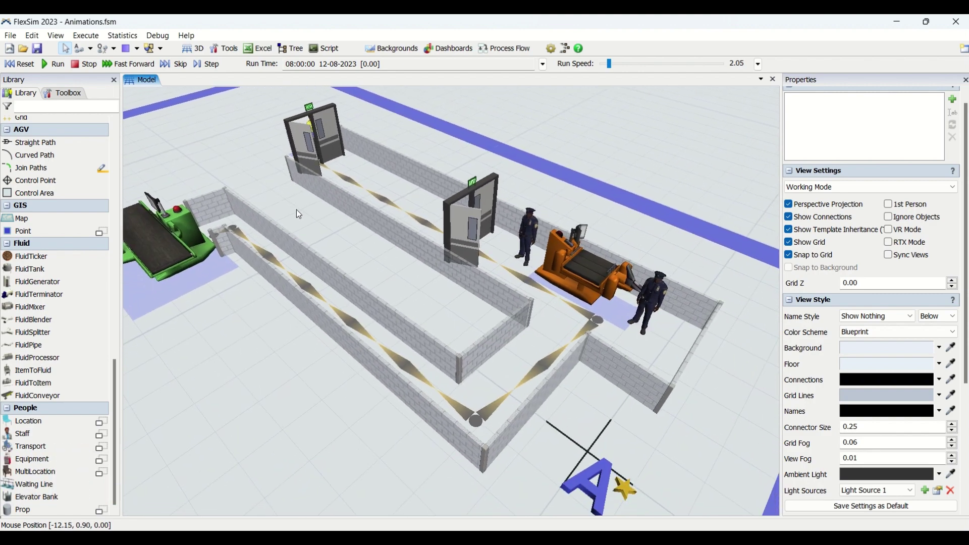
scroll(281, 179, up, 1)
drag(280, 179, 571, 482)
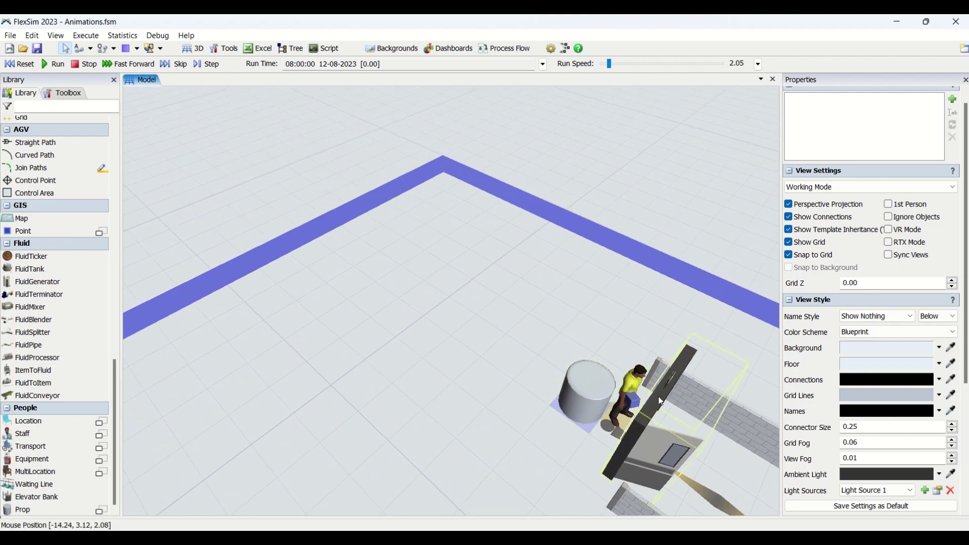
drag(581, 448, 351, 341)
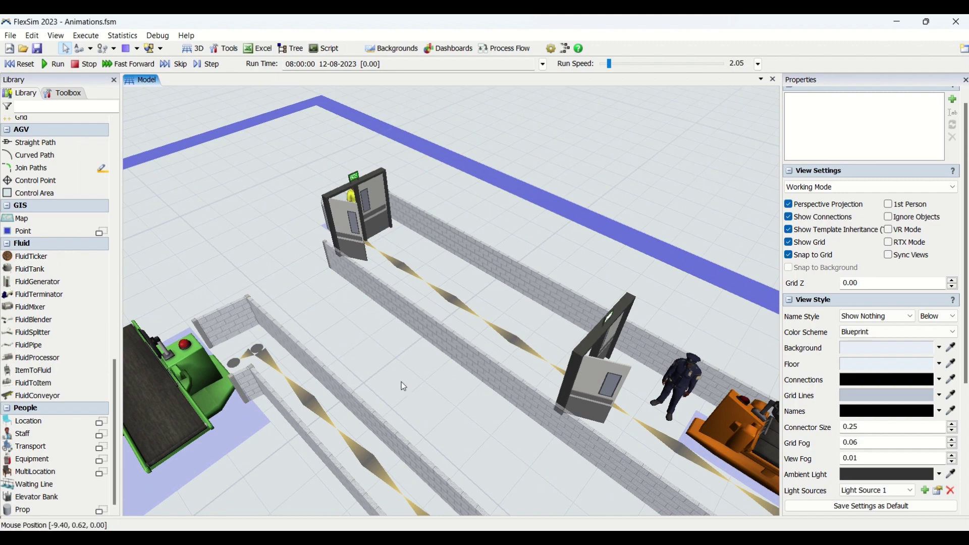
drag(401, 382, 329, 278)
scroll(331, 139, down, 3)
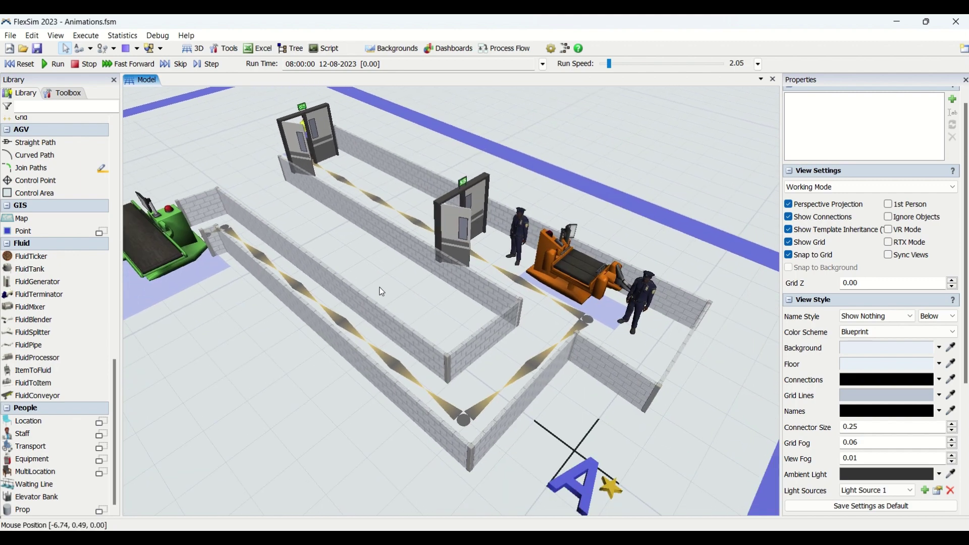
click(605, 288)
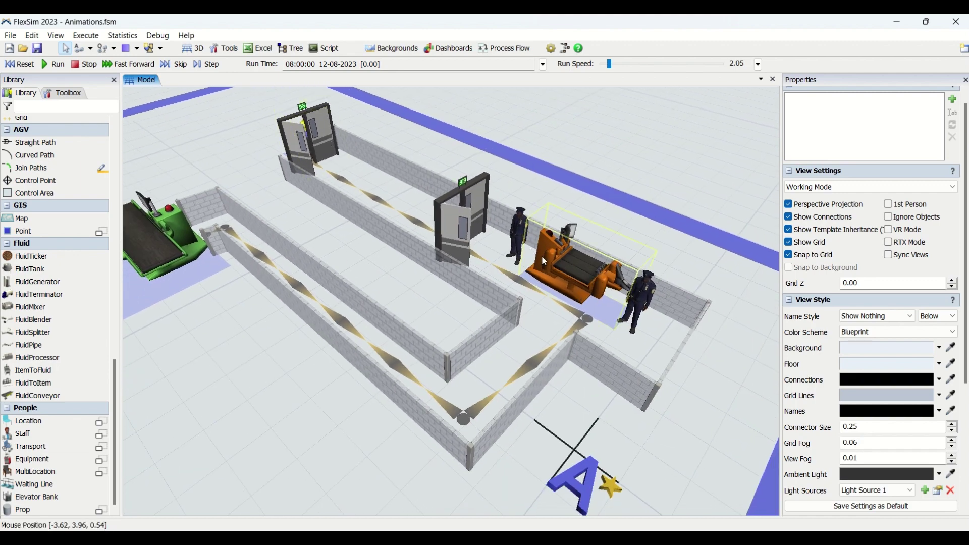
click(564, 231)
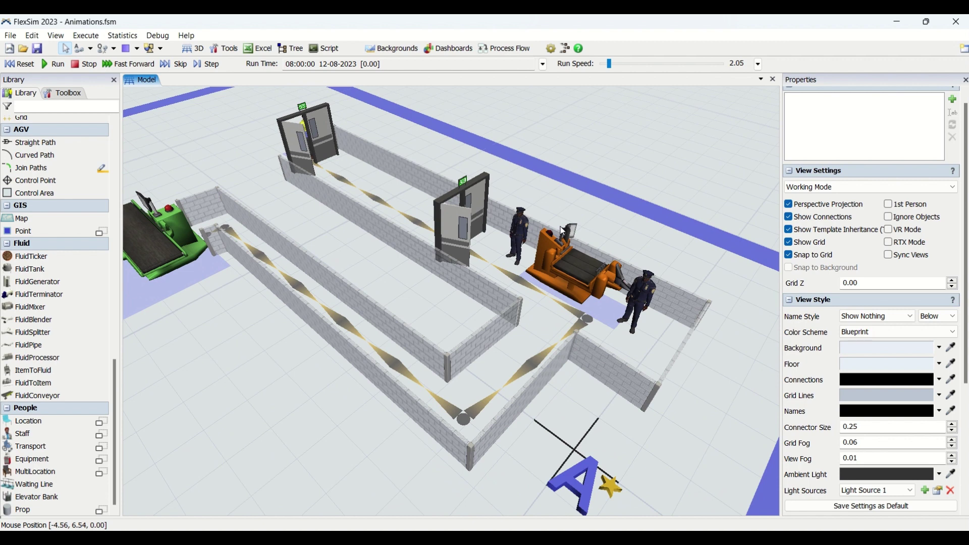
click(535, 280)
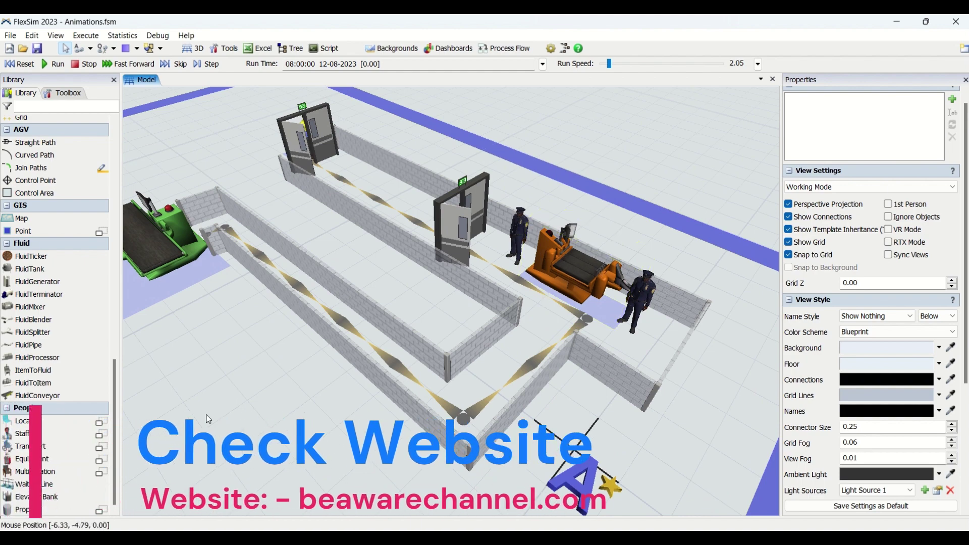
drag(354, 328, 421, 349)
click(249, 292)
click(236, 281)
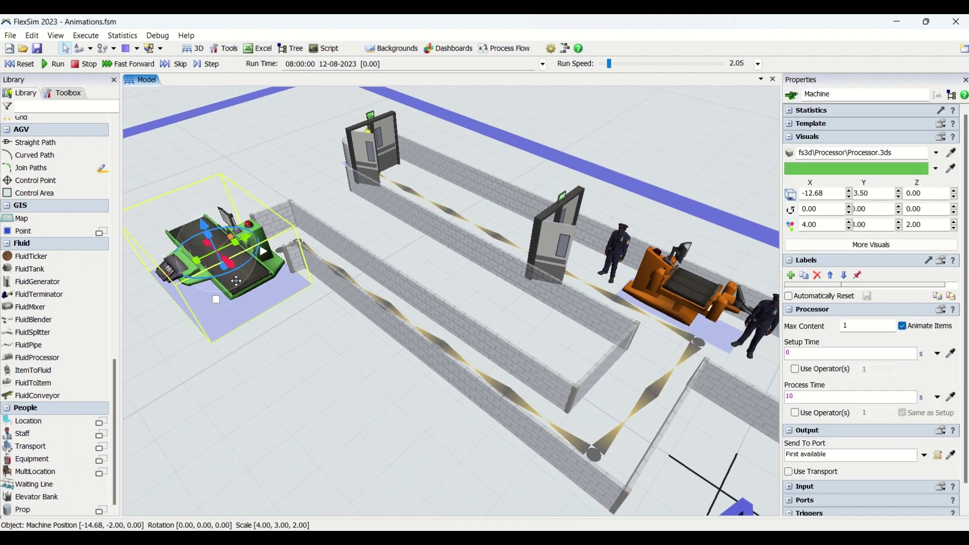
click(329, 377)
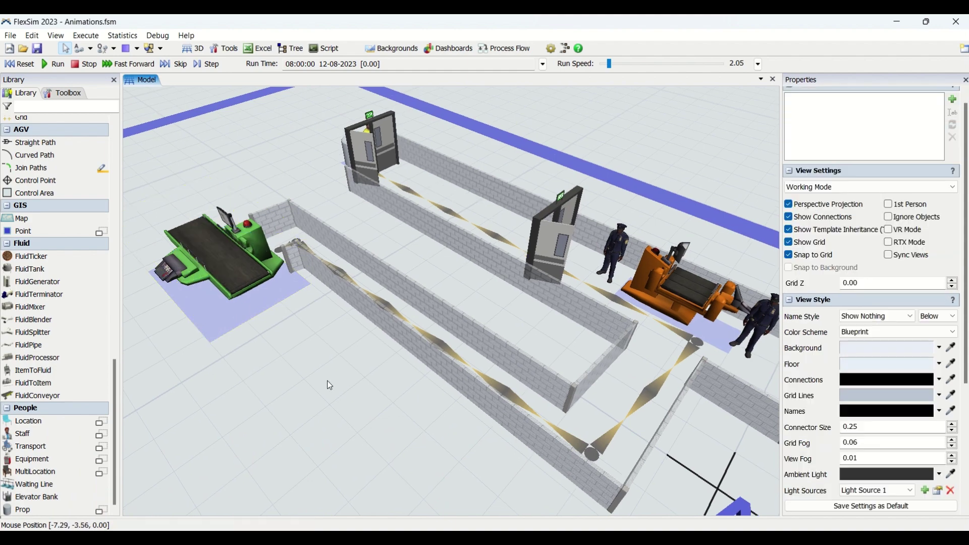
drag(327, 381, 250, 373)
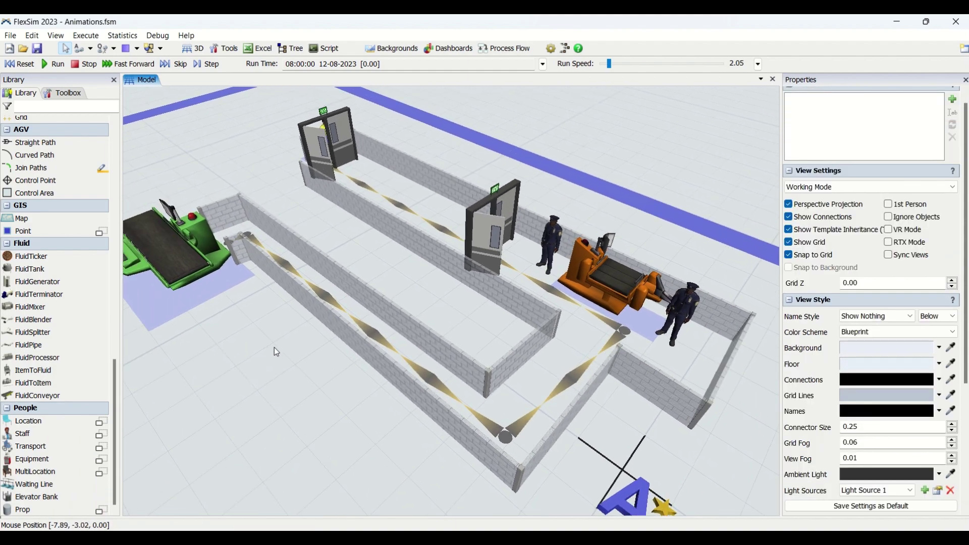
right_drag(268, 352, 447, 309)
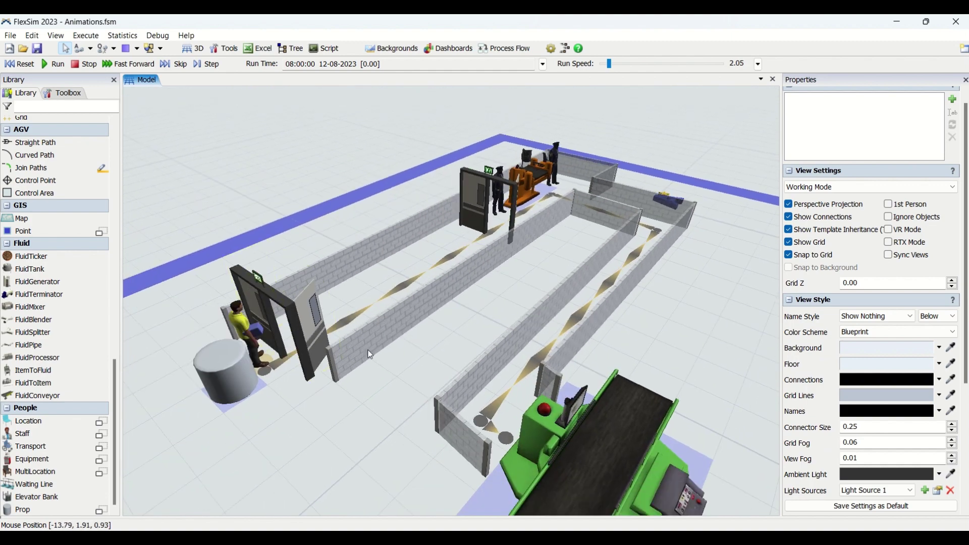
mouse_move(369, 353)
right_down()
mouse_move(387, 357)
mouse_move(364, 359)
right_up()
right_drag(449, 353, 329, 325)
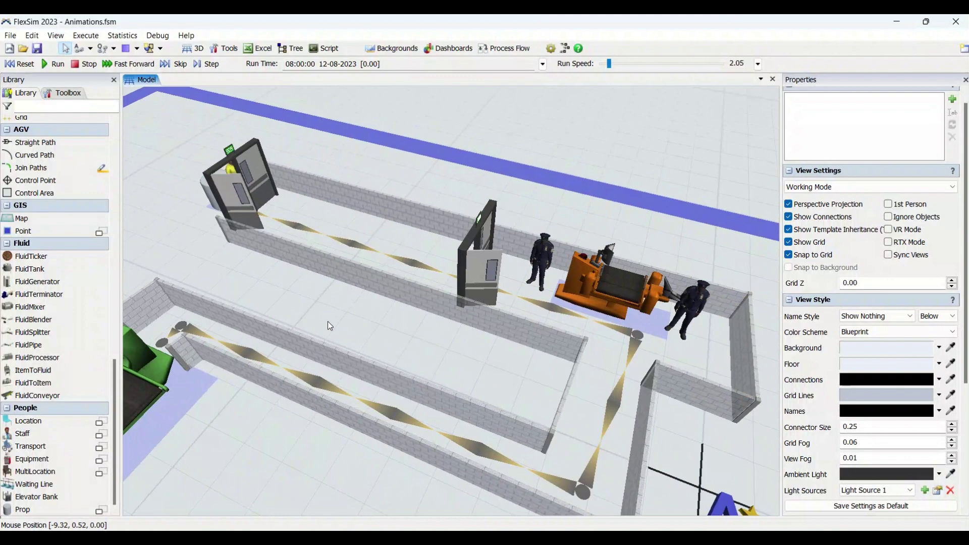
scroll(329, 321, down, 3)
right_drag(431, 330, 493, 229)
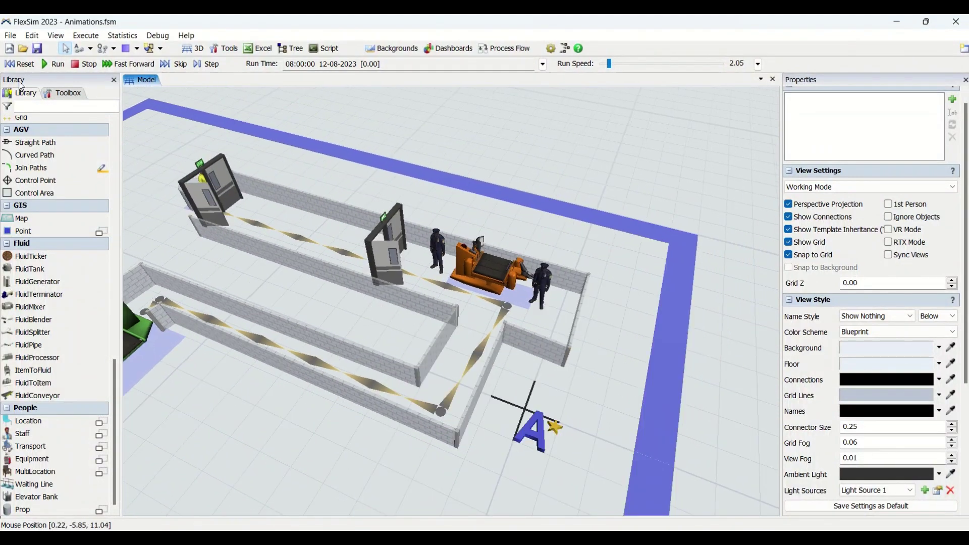
- Run the simulation and follow the walking operator around the layout
click(54, 65)
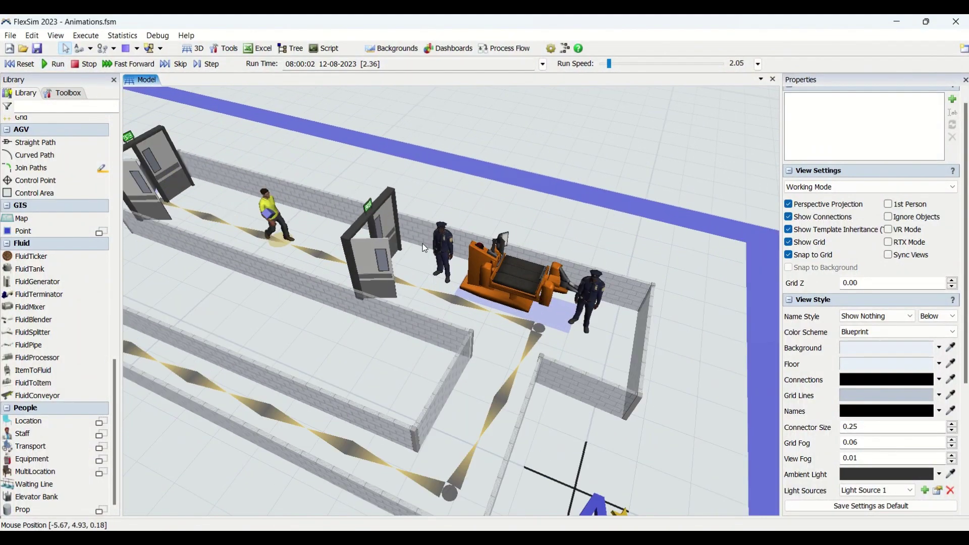
scroll(422, 243, up, 2)
scroll(346, 299, down, 2)
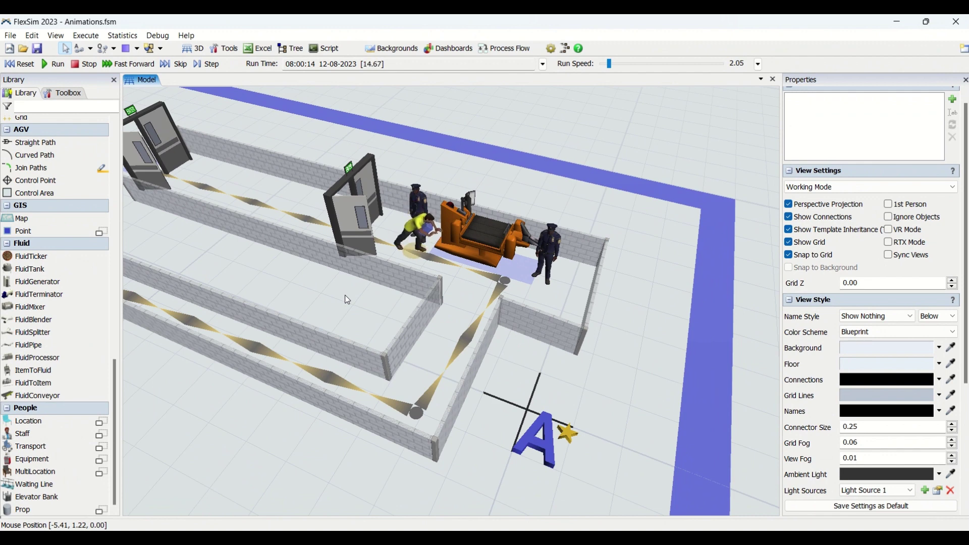
drag(344, 306, 469, 281)
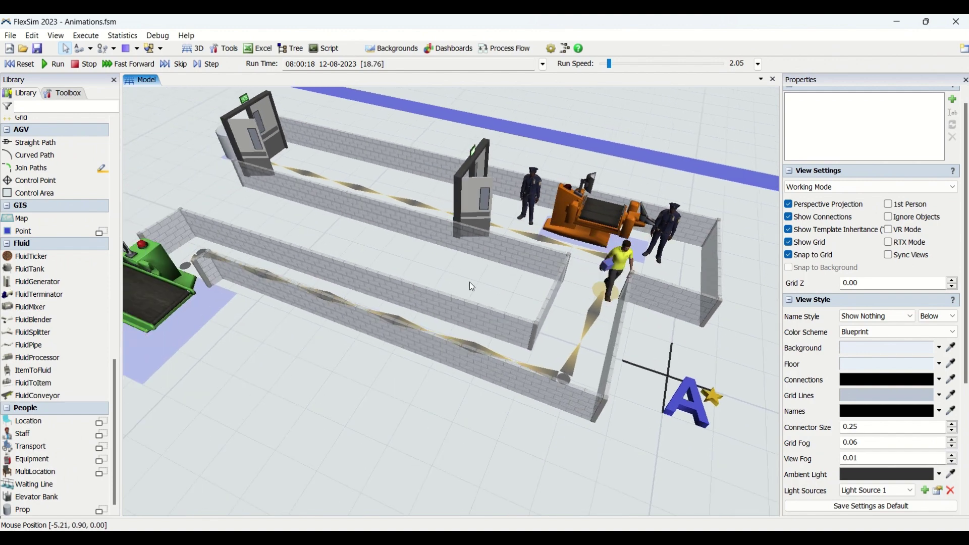
scroll(472, 287, down, 2)
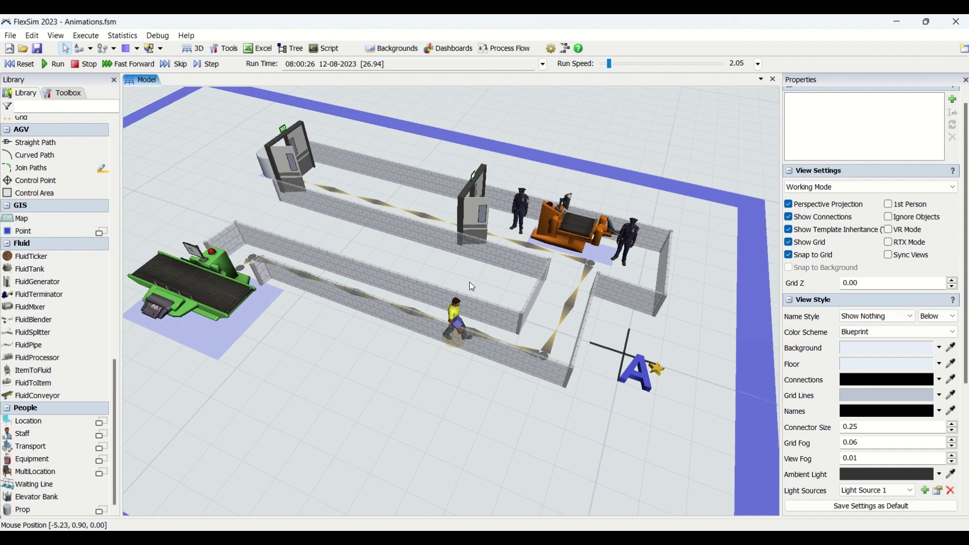
drag(456, 274, 442, 303)
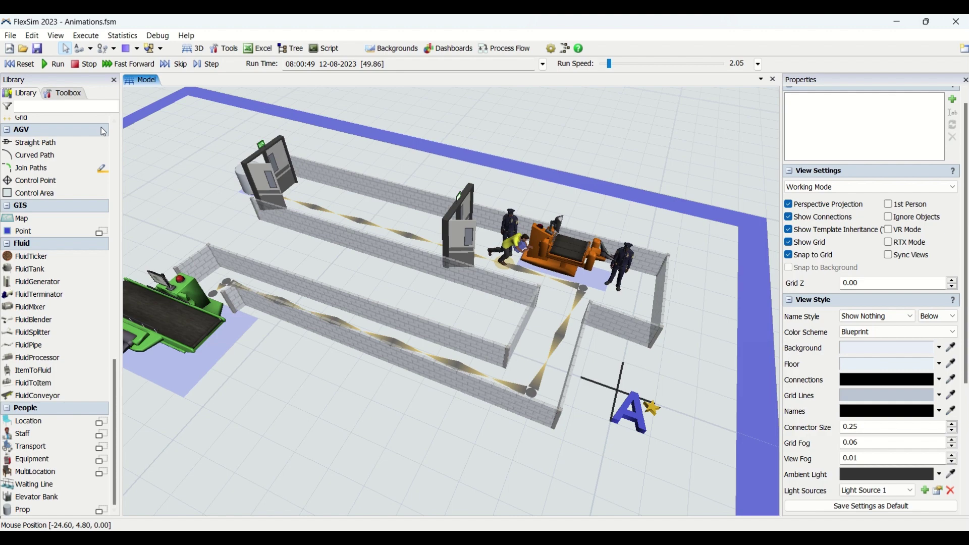
- Reset the model to 08:00:00 and bring up Operator1's context menu
click(22, 64)
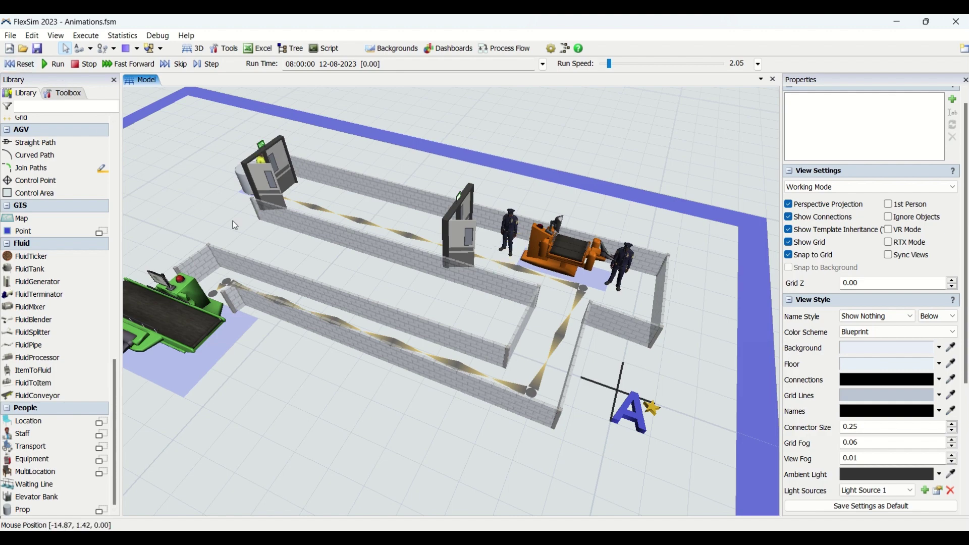
right_drag(233, 224, 264, 216)
right_drag(262, 255, 301, 235)
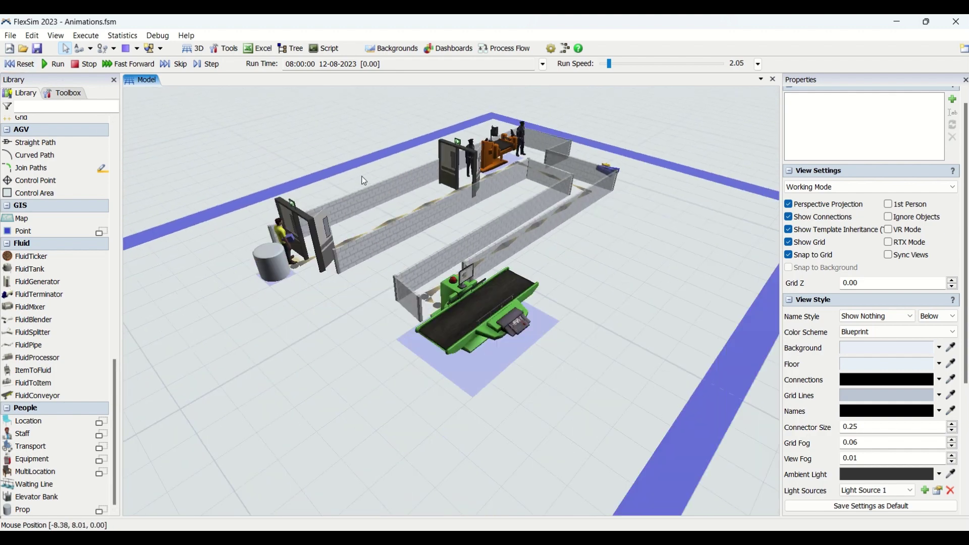
right_click(279, 236)
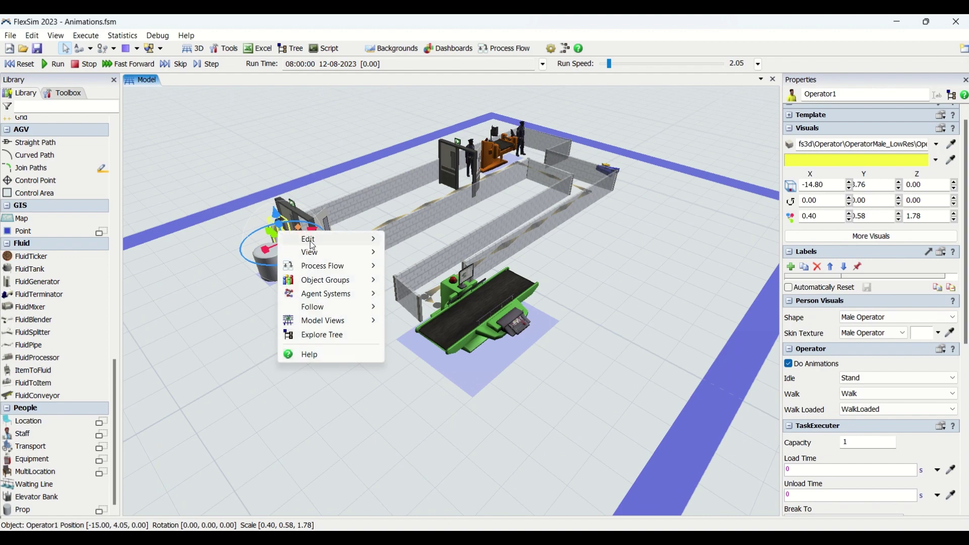
- Open Operator1's animation editor and zoom, tilt and pan the views to frame the operator
mouse_move(313, 245)
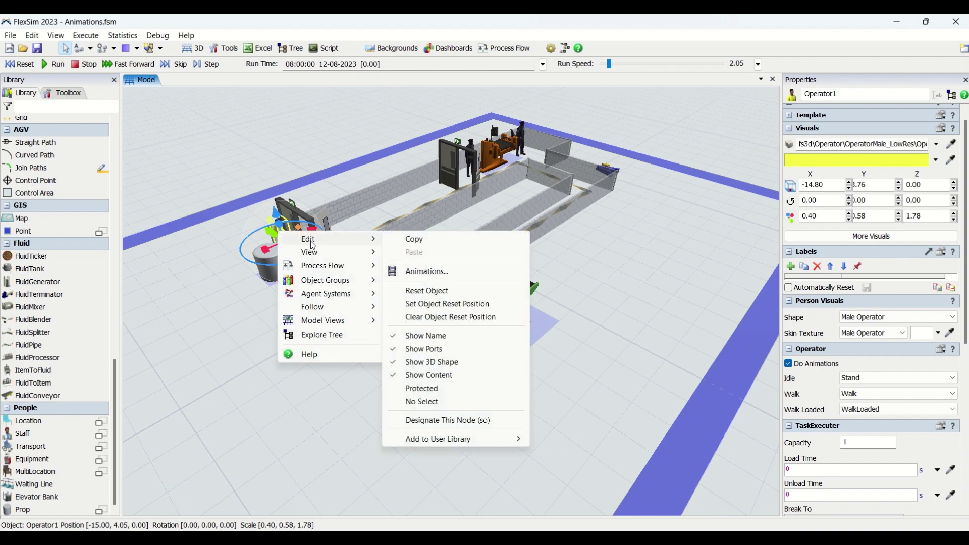
click(418, 271)
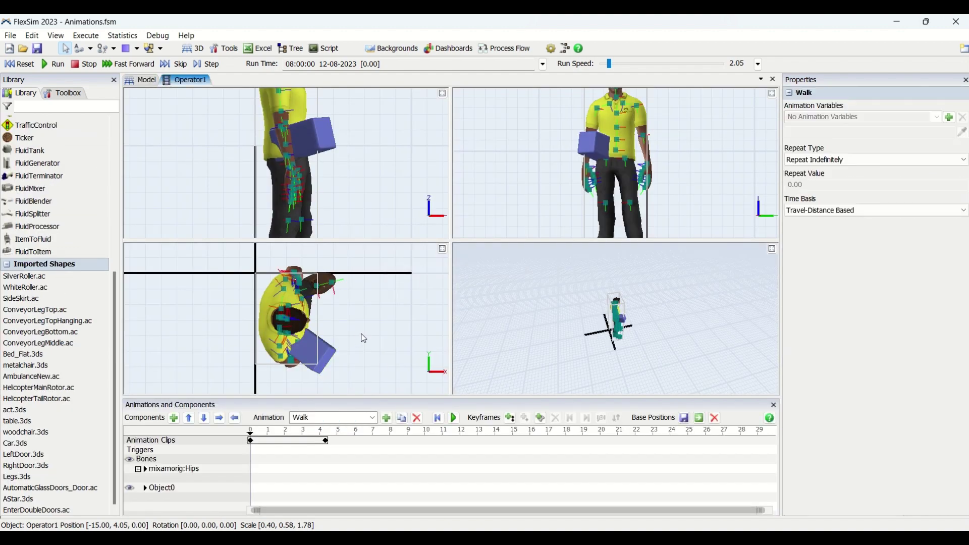
scroll(363, 338, down, 2)
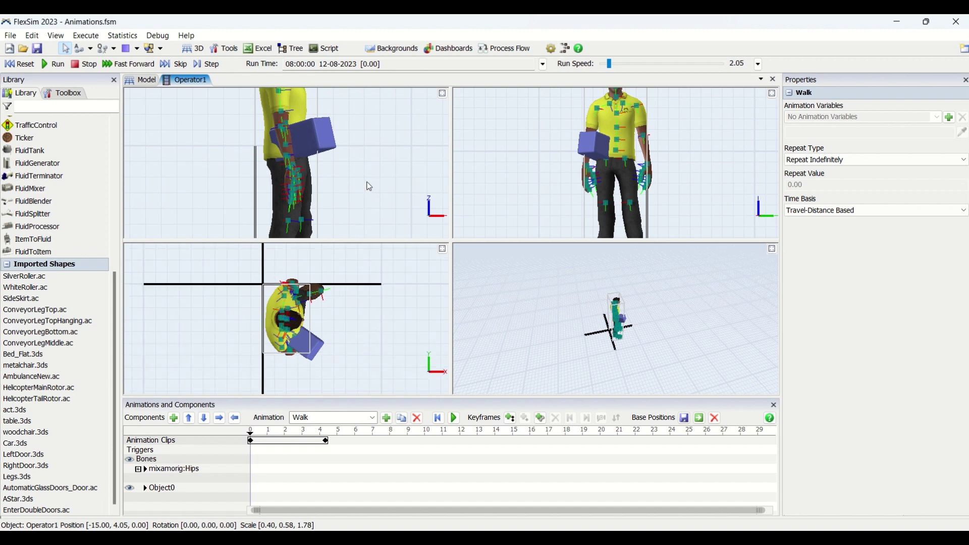
scroll(369, 187, down, 3)
scroll(481, 164, down, 4)
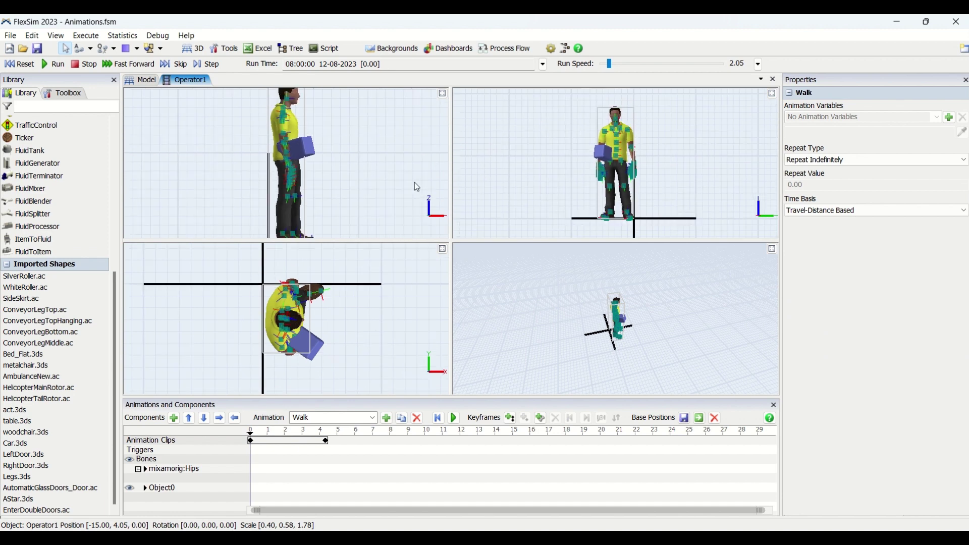
scroll(408, 189, down, 2)
right_drag(549, 348, 721, 349)
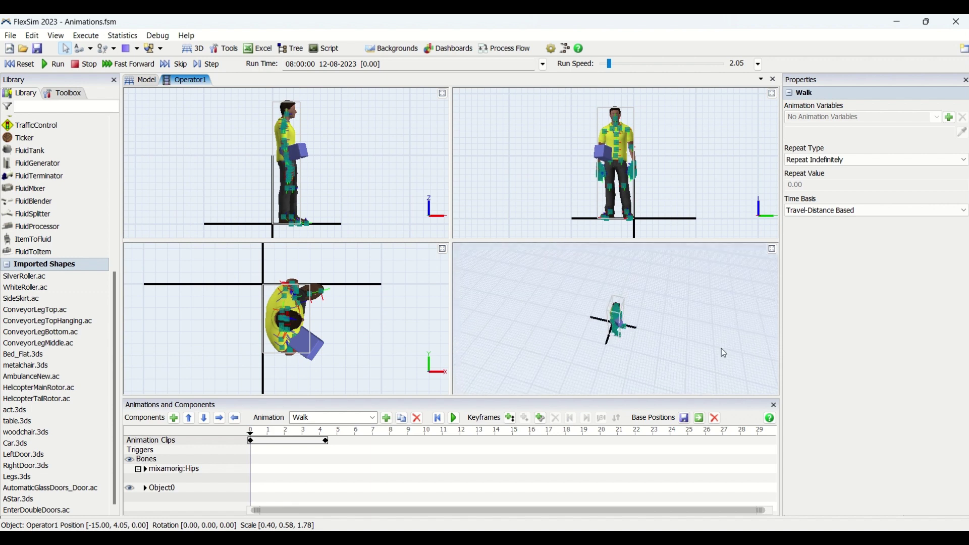
scroll(708, 337, up, 5)
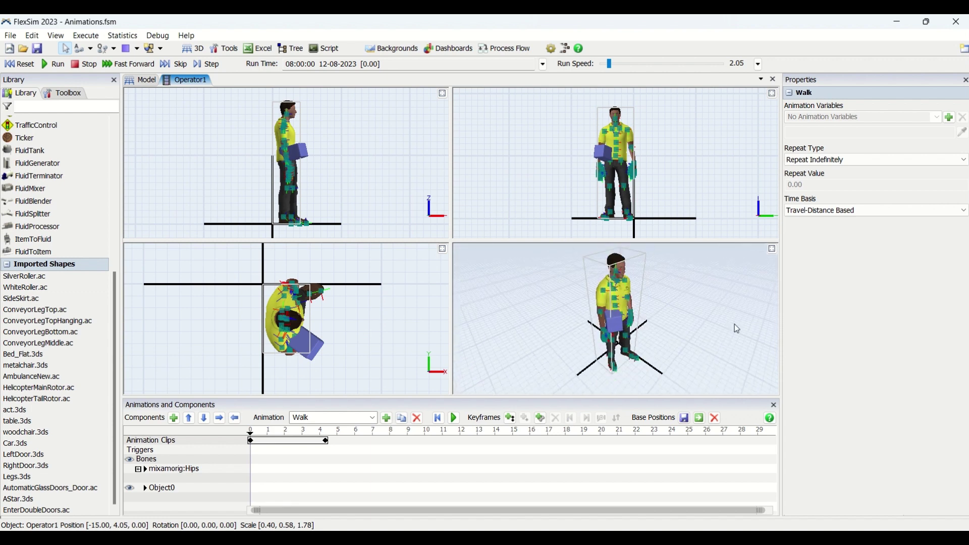
drag(735, 326, 602, 334)
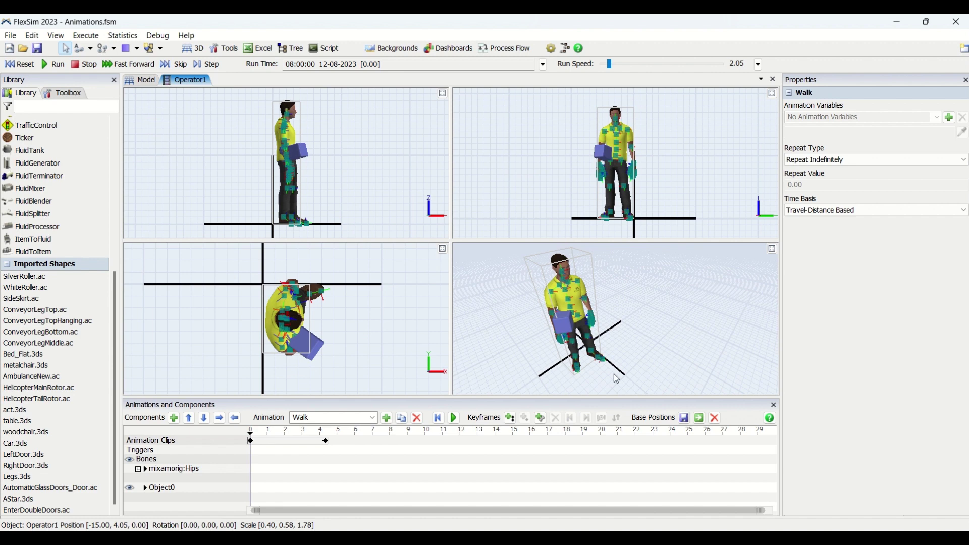
- Load the MyOperator1 animation into the editor
click(362, 419)
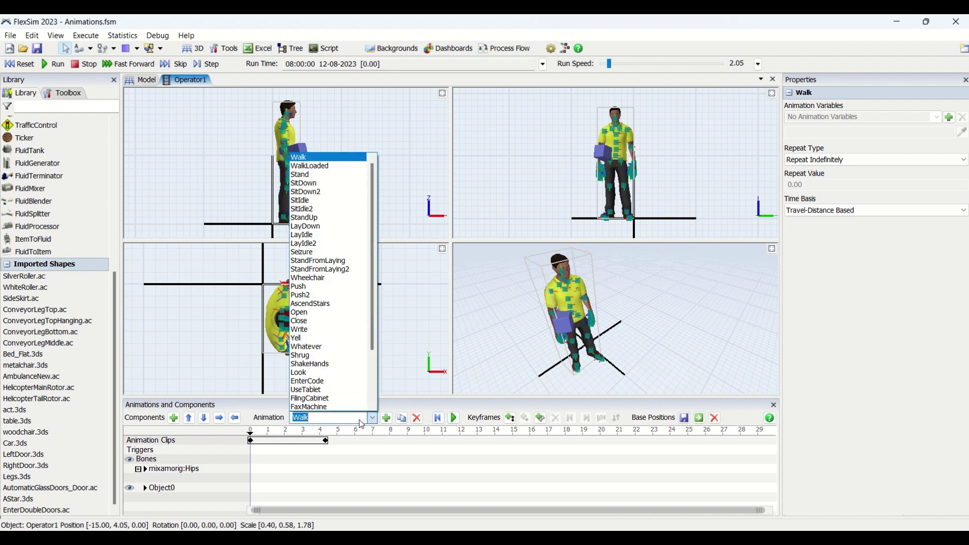
scroll(333, 406, down, 3)
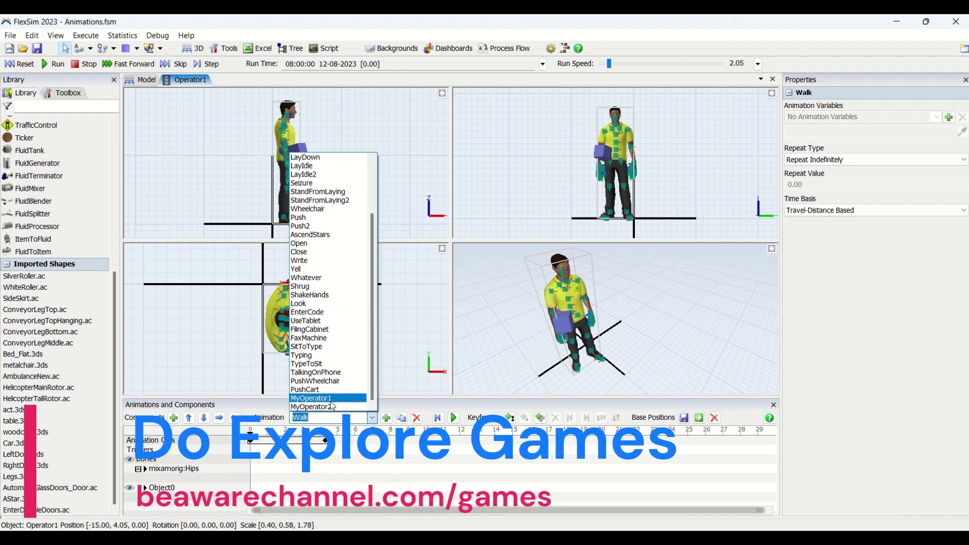
click(331, 401)
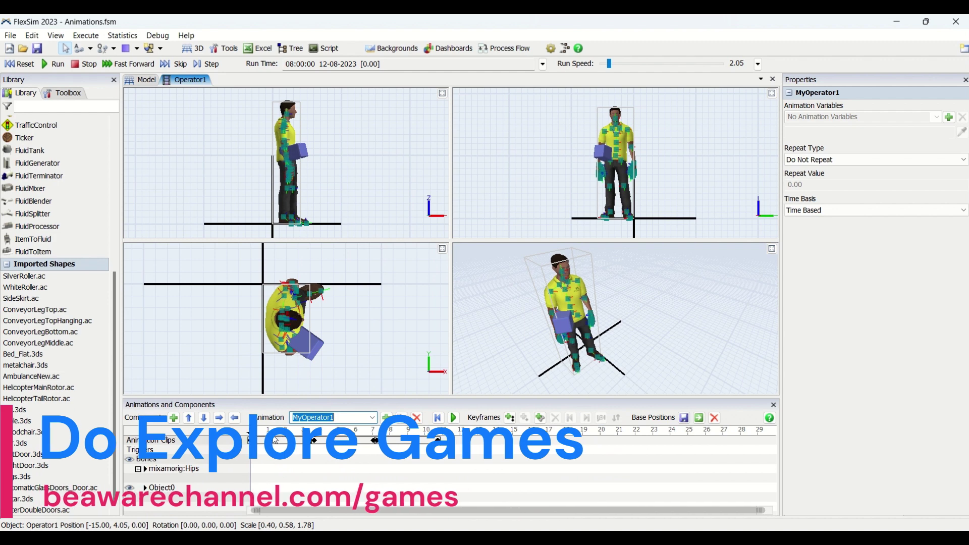
click(345, 418)
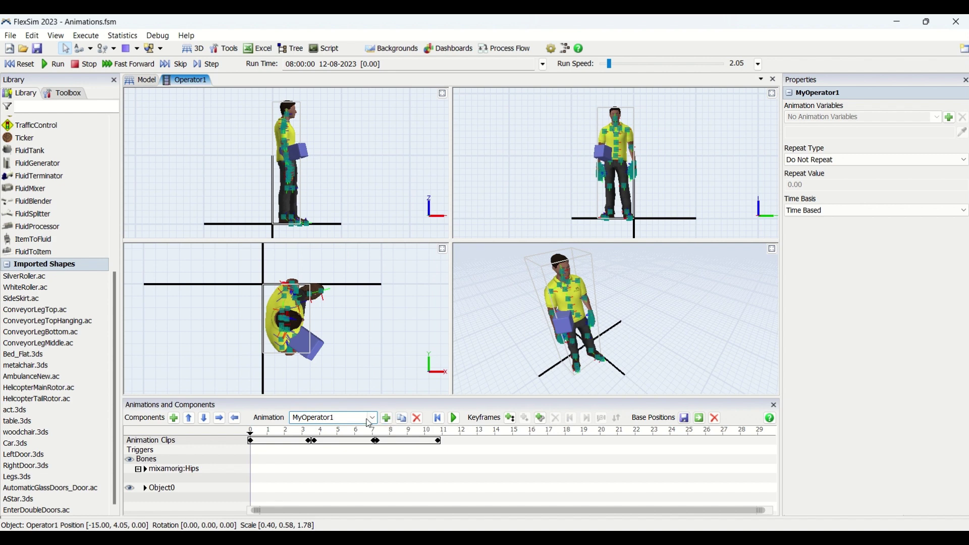
drag(337, 418, 273, 419)
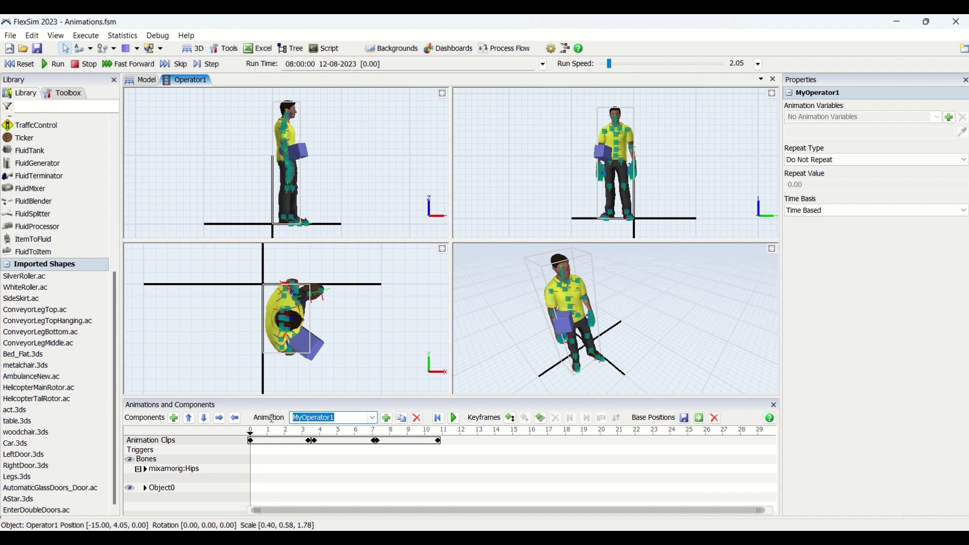
- Scrub MyOperator1's timeline between 0, 11 and 1, ending on the crouching pose at 11
click(253, 440)
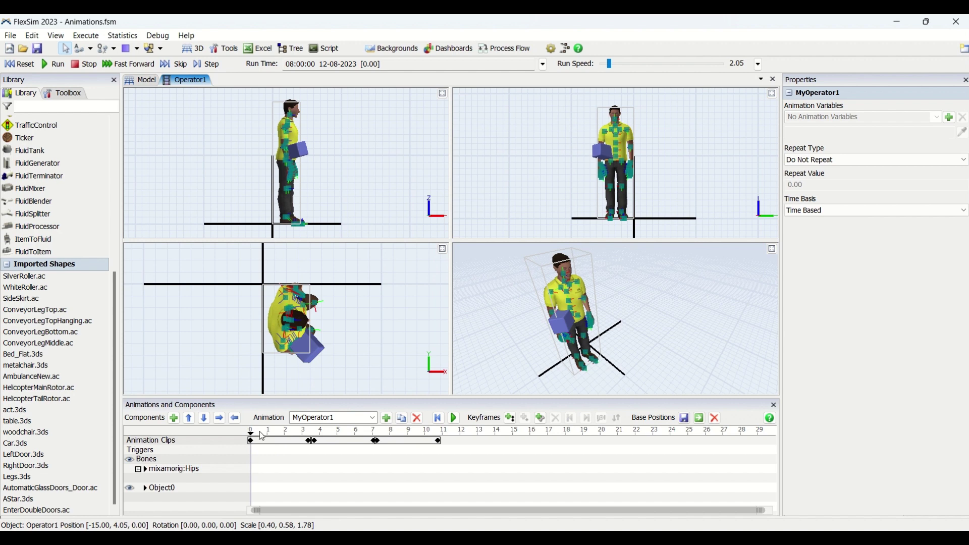
click(443, 433)
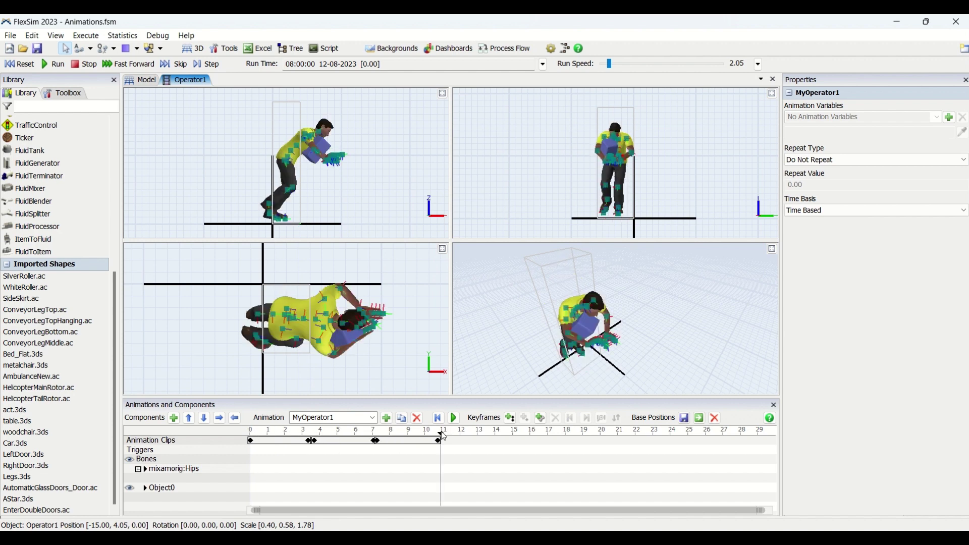
click(268, 433)
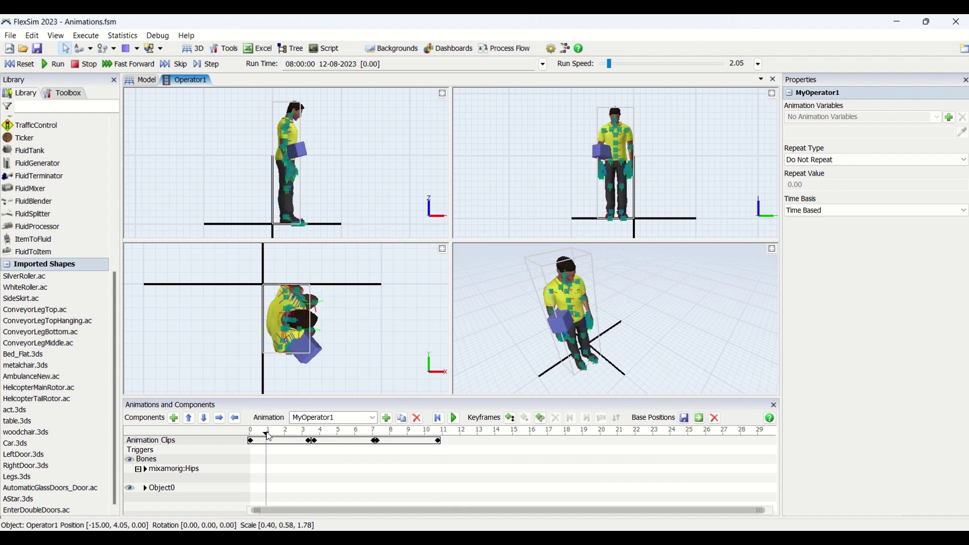
click(444, 433)
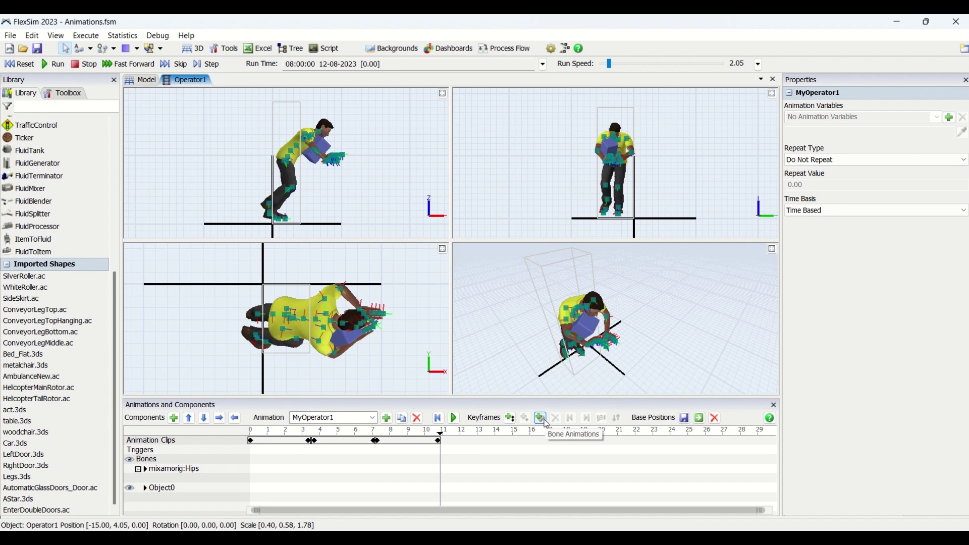
- Add a new animation clip after the end of MyOperator1 and select it
click(541, 419)
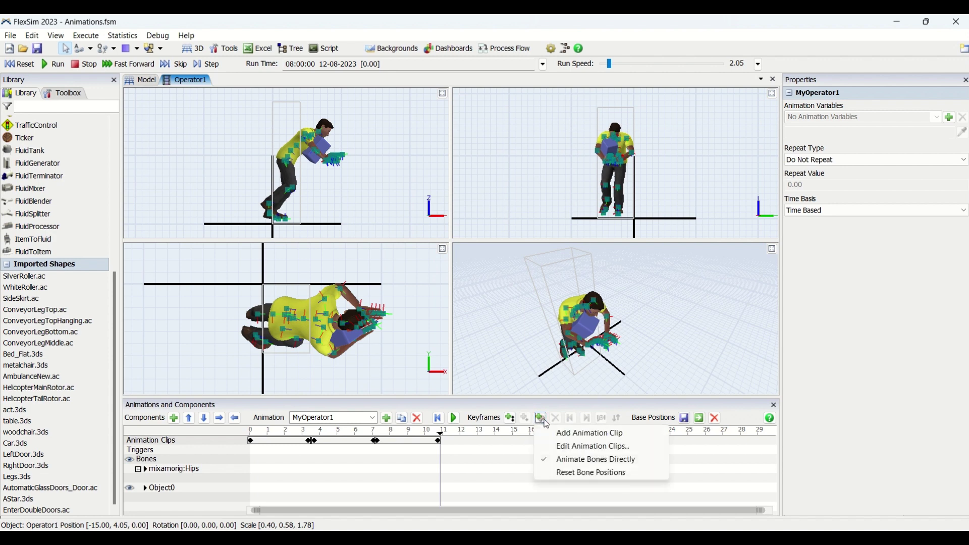
click(595, 435)
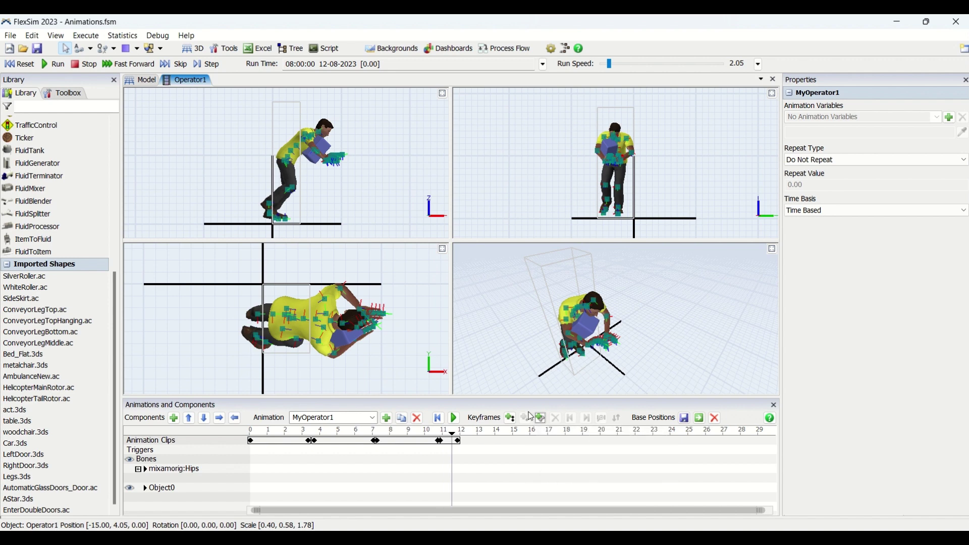
click(458, 442)
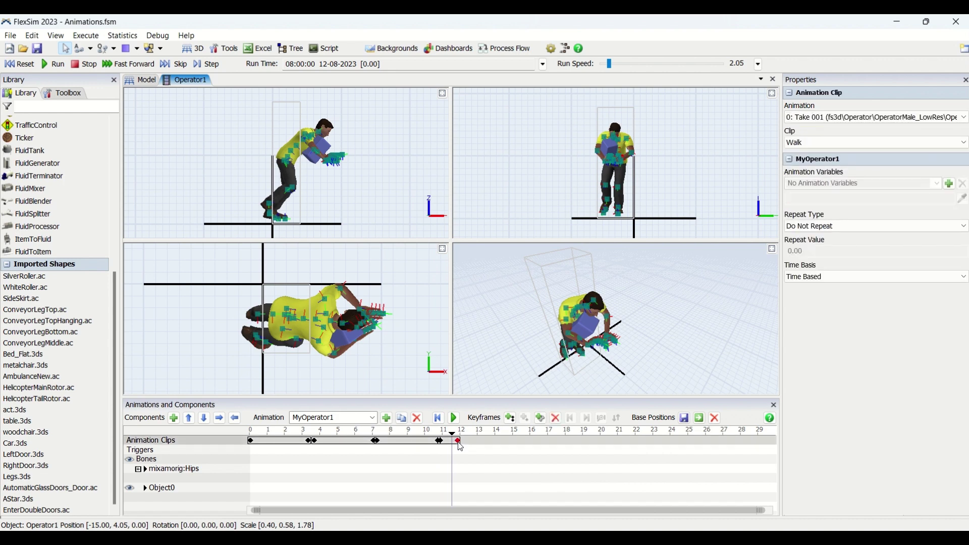
- Set the new clip's source to mixamo animation 22 with the ShakingHands clip
click(831, 120)
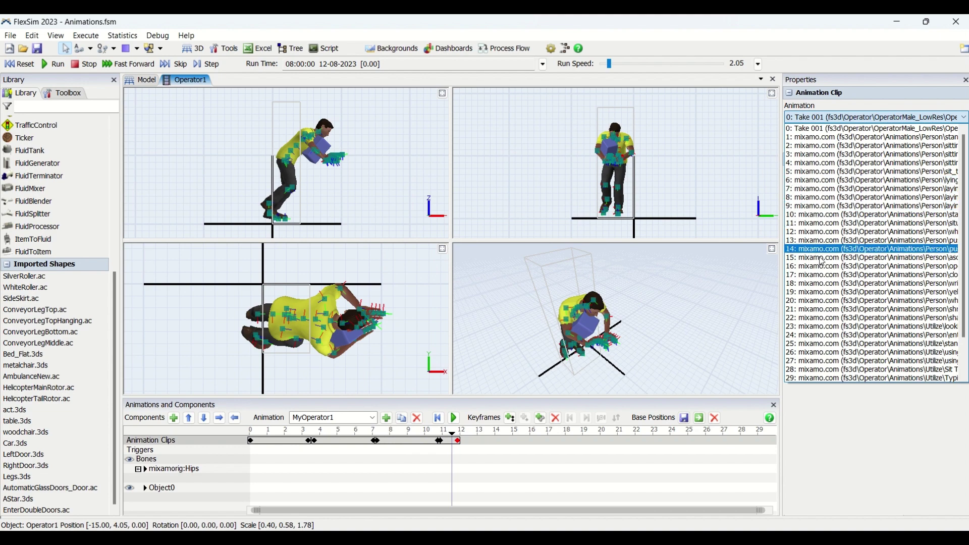
click(820, 206)
click(820, 143)
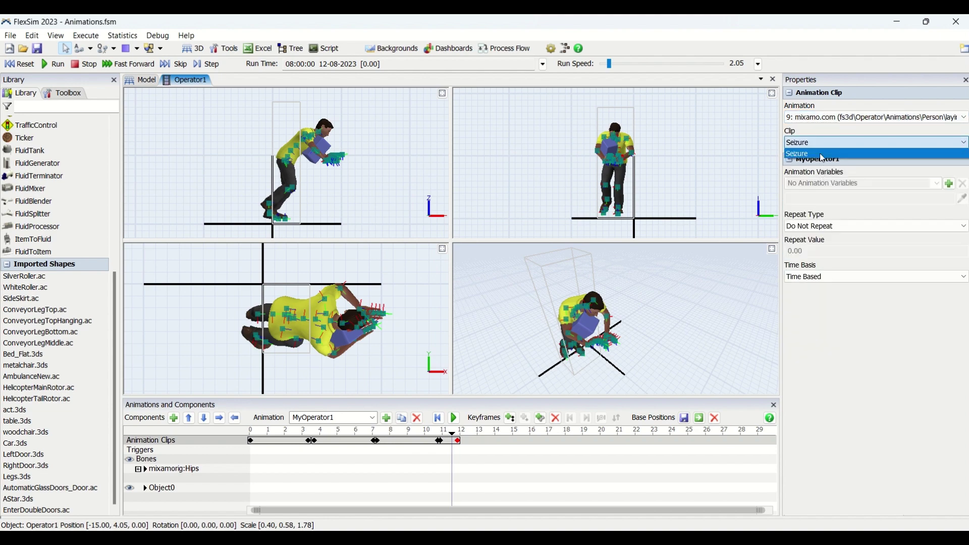
click(820, 154)
click(828, 117)
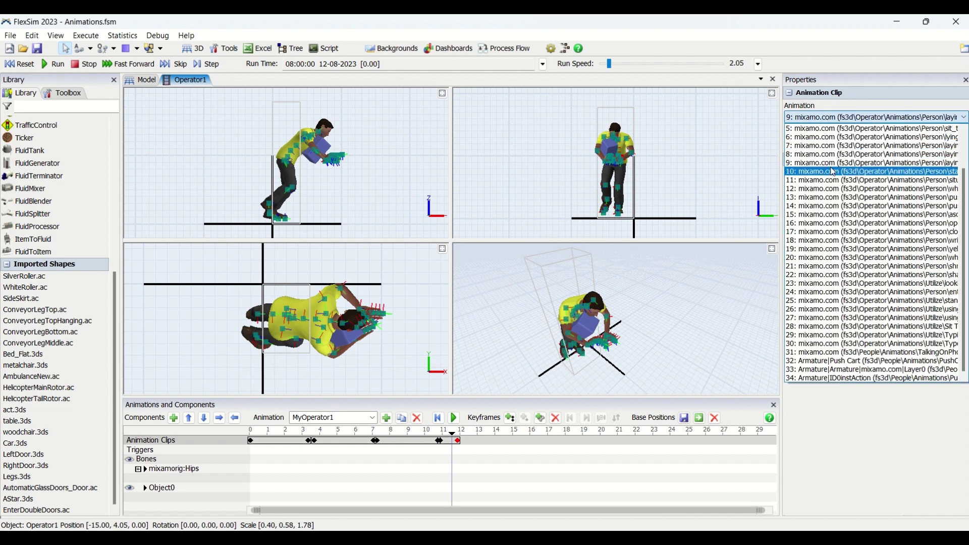
click(834, 172)
click(838, 118)
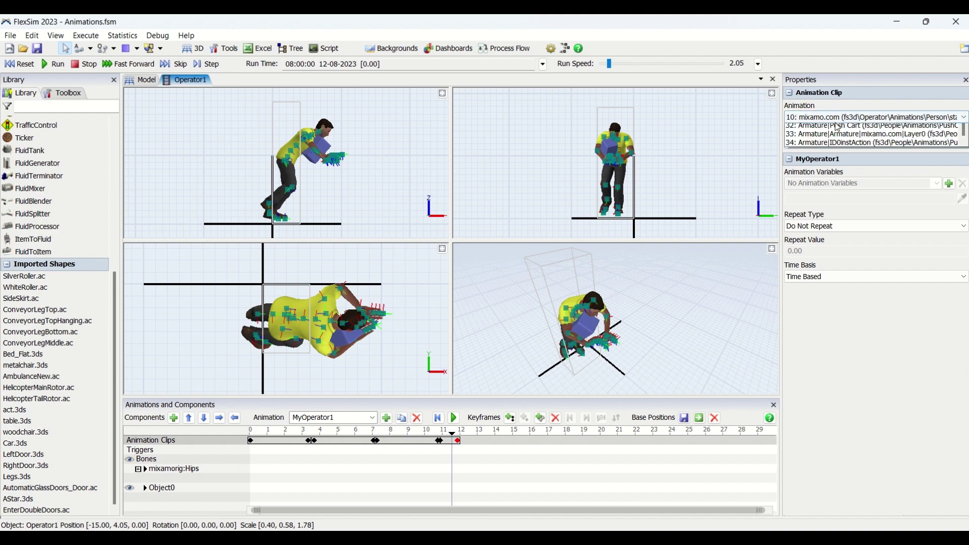
click(842, 121)
click(842, 122)
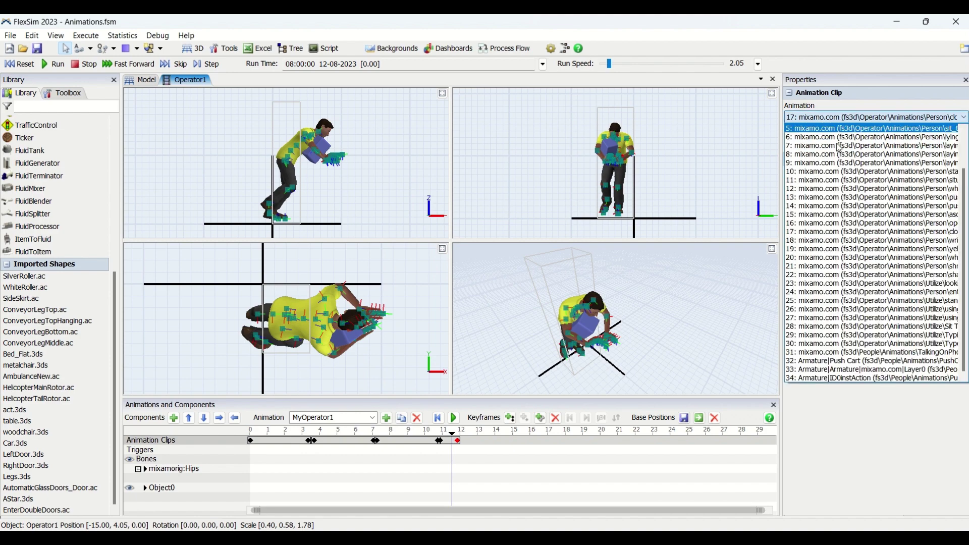
click(826, 254)
click(841, 120)
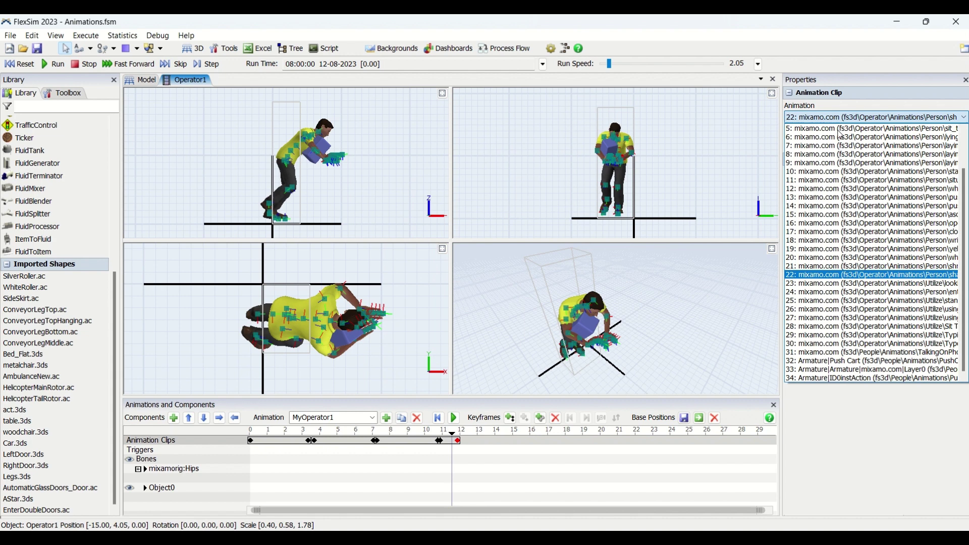
scroll(830, 129, up, 5)
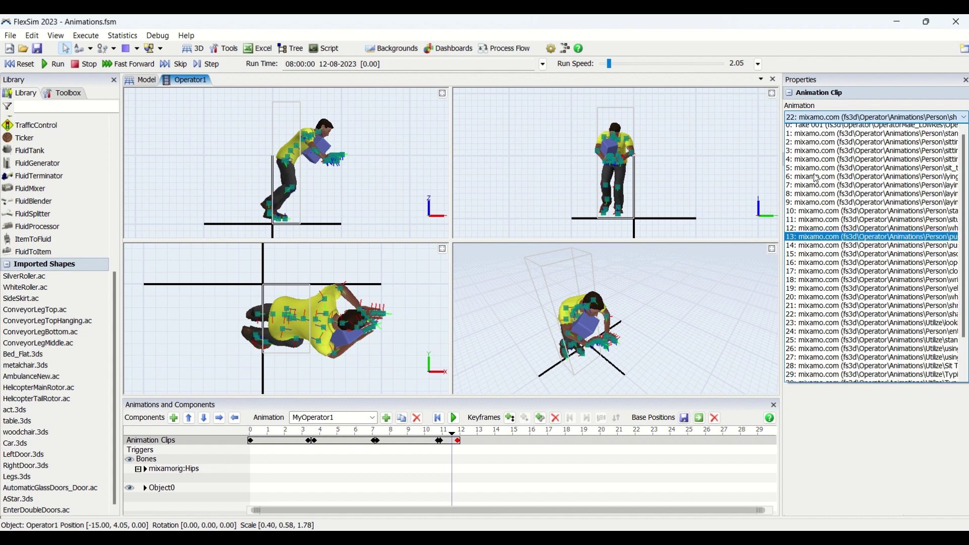
click(835, 110)
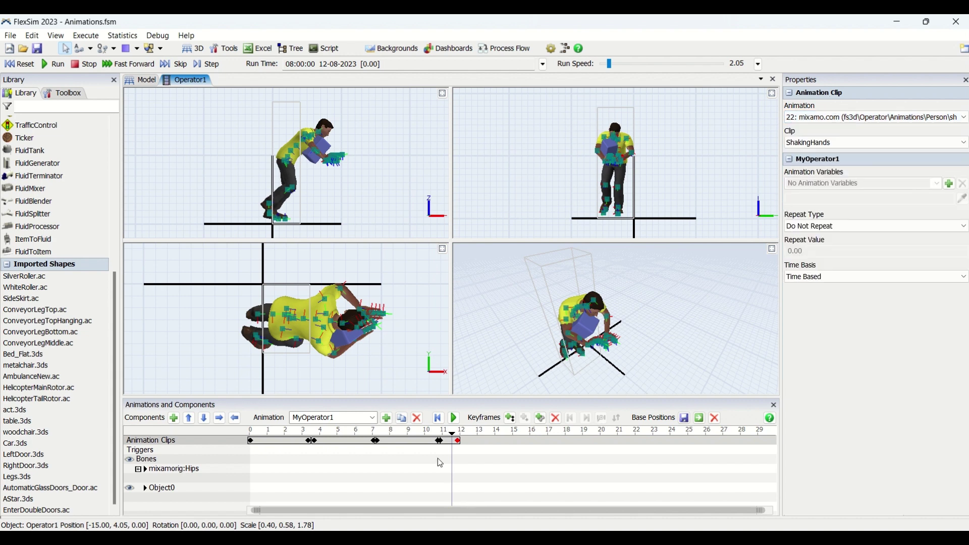
- Delete the newly added clip and rewind the timeline to zero
key(Delete)
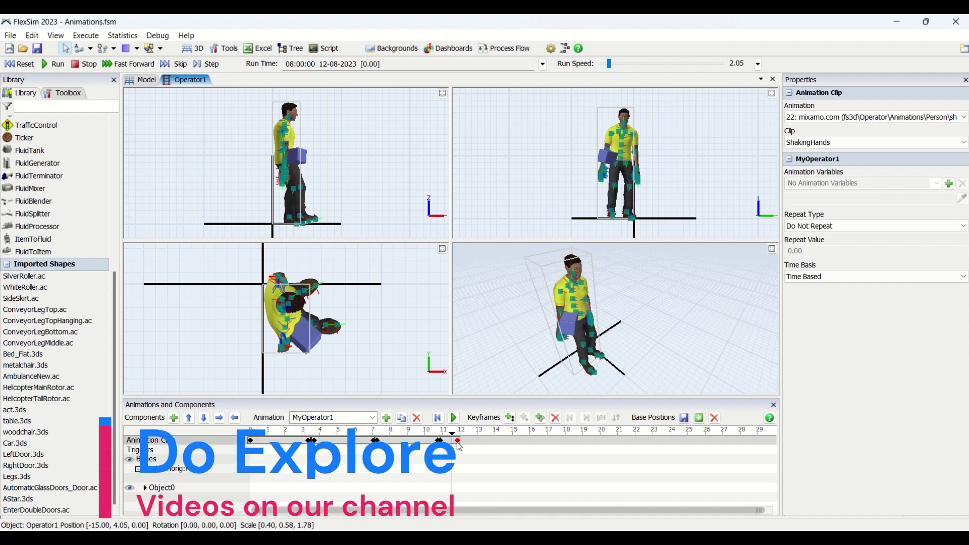
click(260, 433)
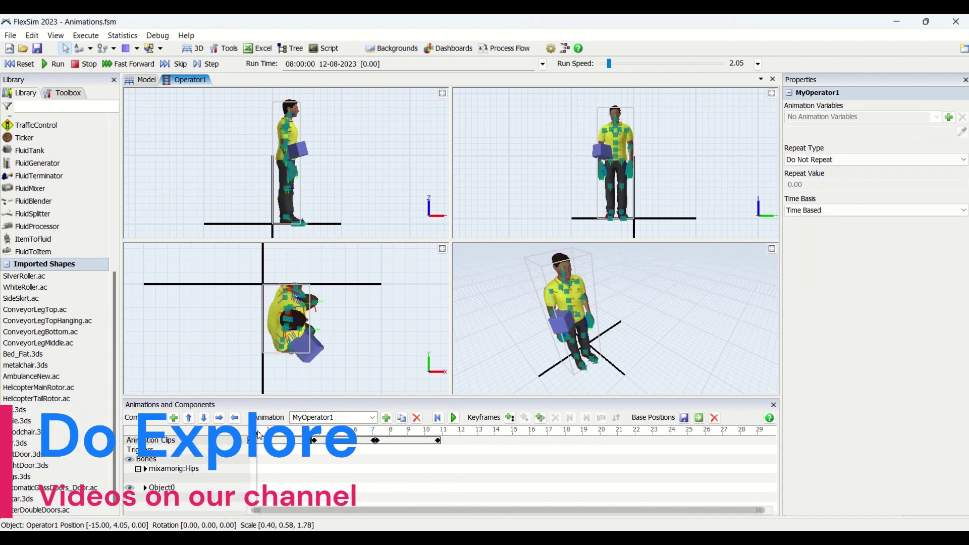
click(438, 418)
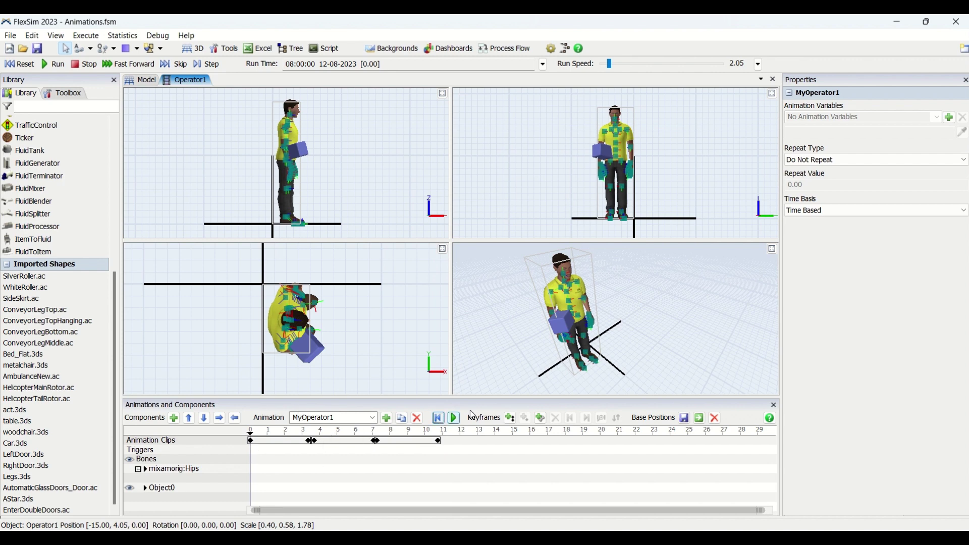
- Preview MyOperator1, jumping between the sitting clip and the pushing clip at frame 7
click(454, 419)
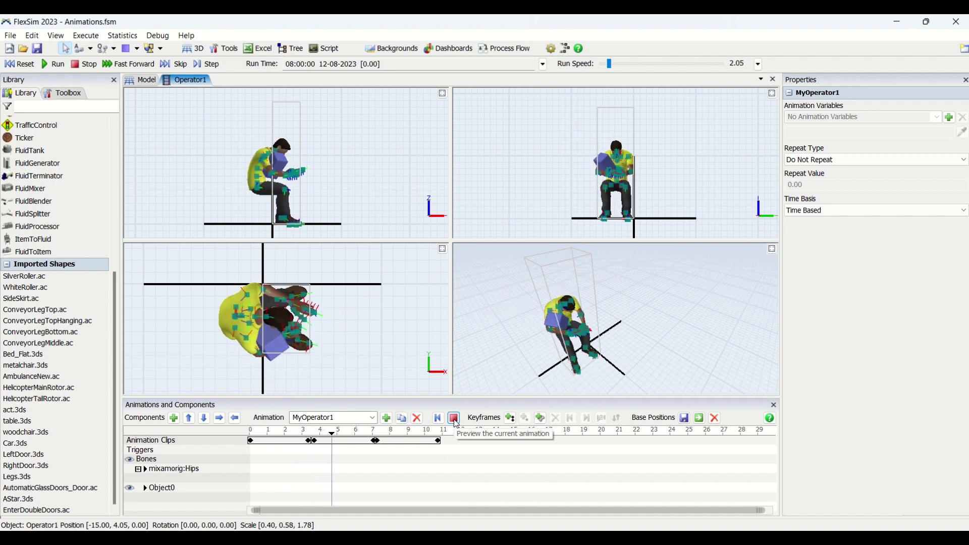
click(456, 422)
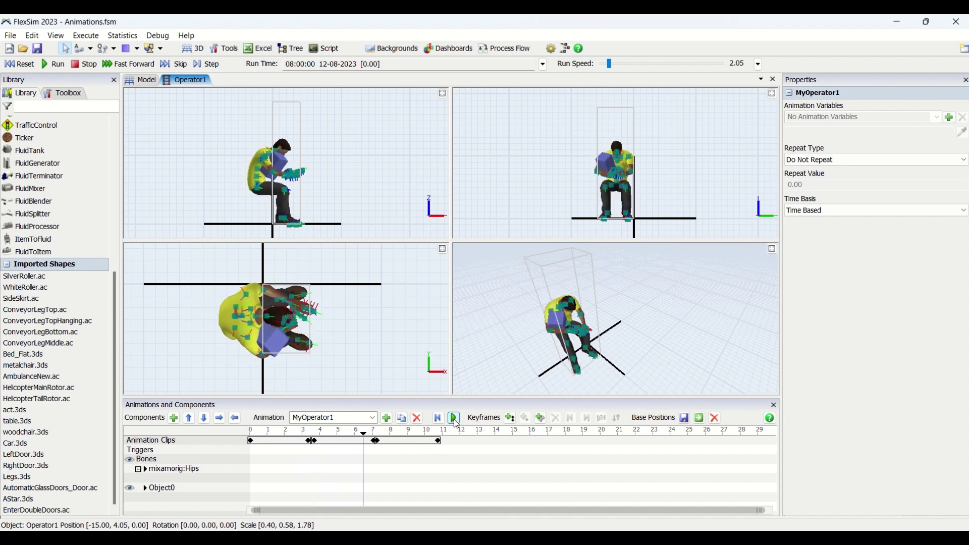
click(455, 420)
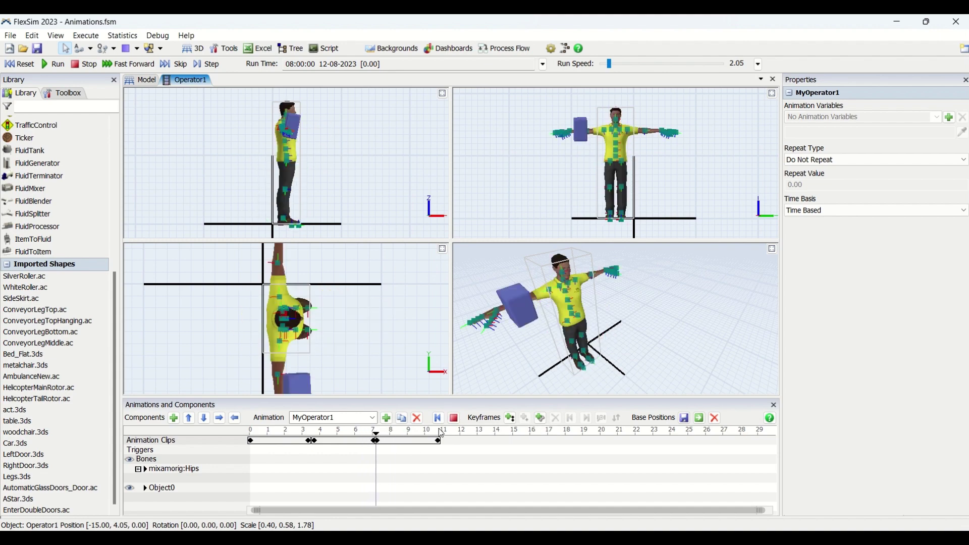
click(371, 433)
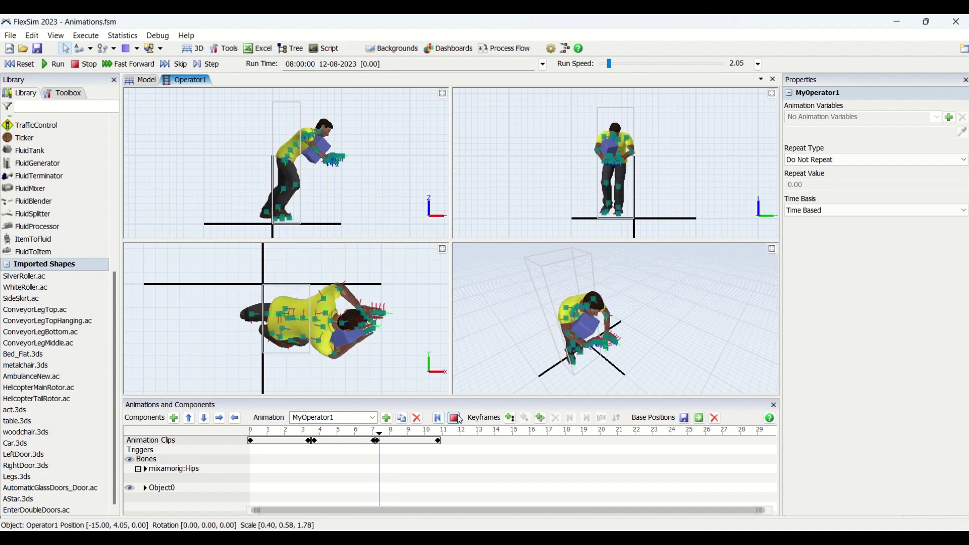
click(379, 442)
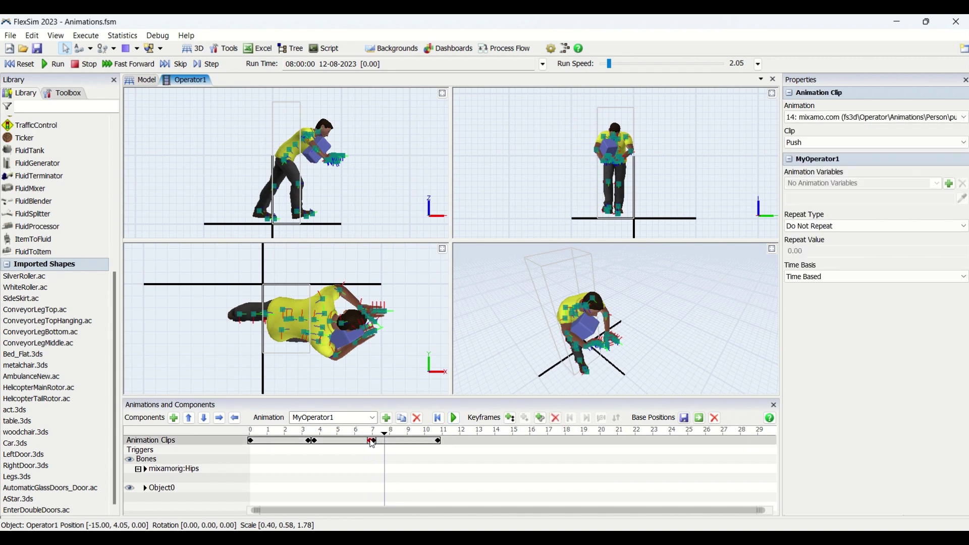
click(372, 440)
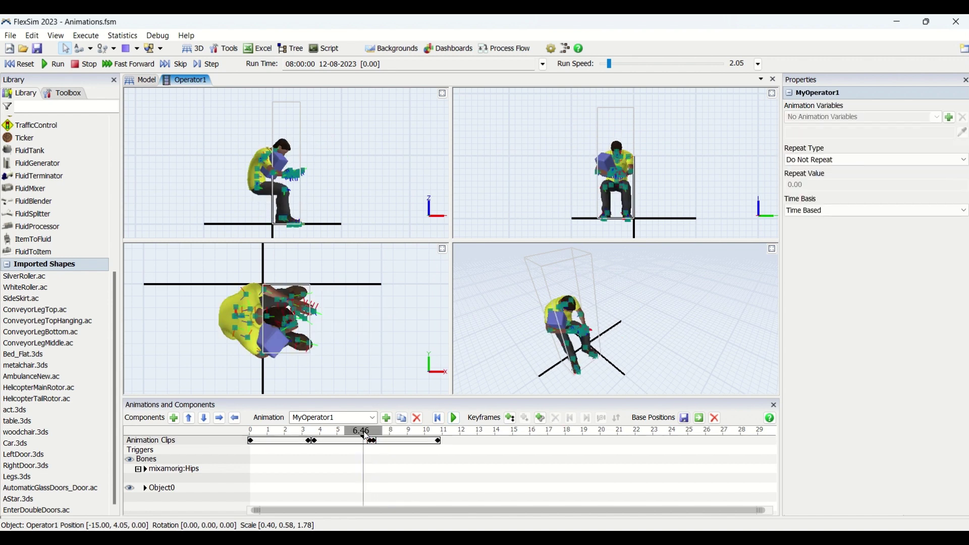
click(456, 420)
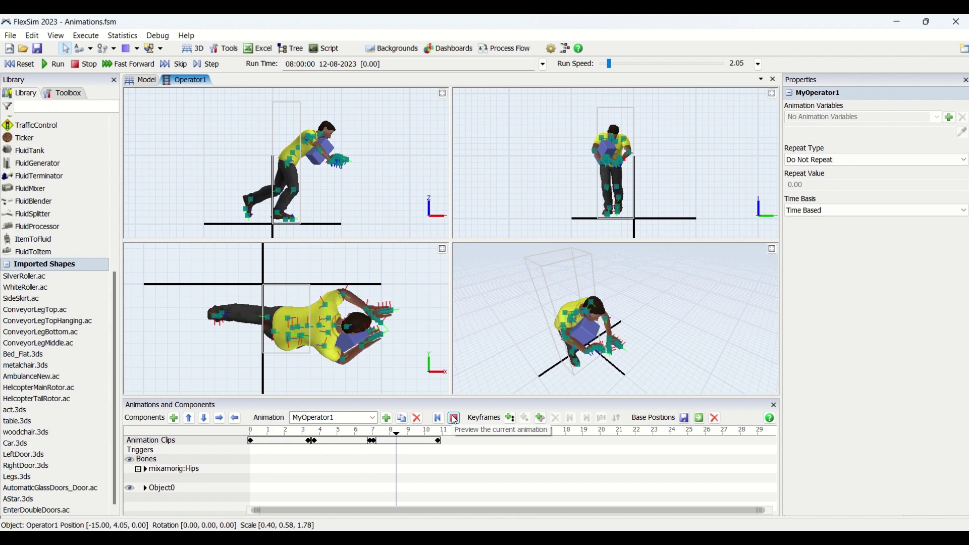
click(307, 440)
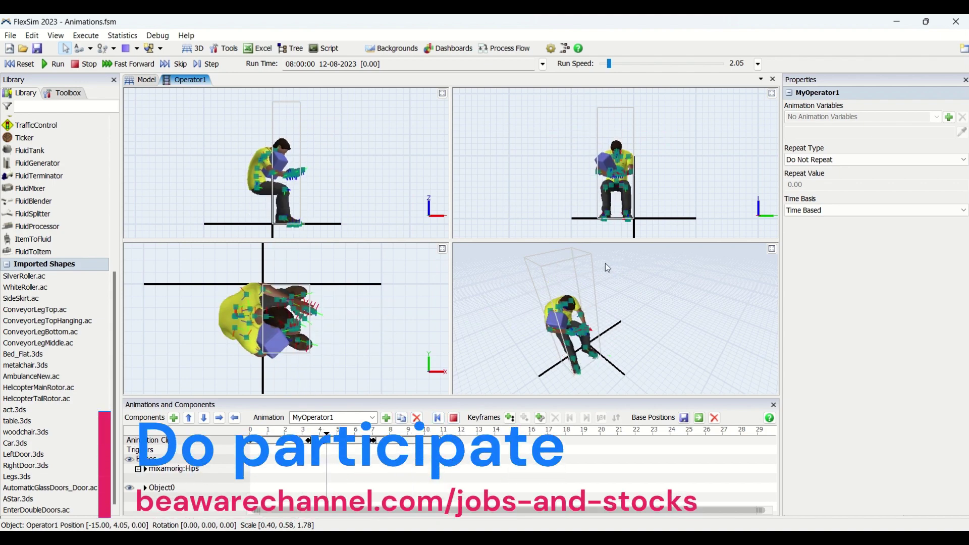
click(371, 440)
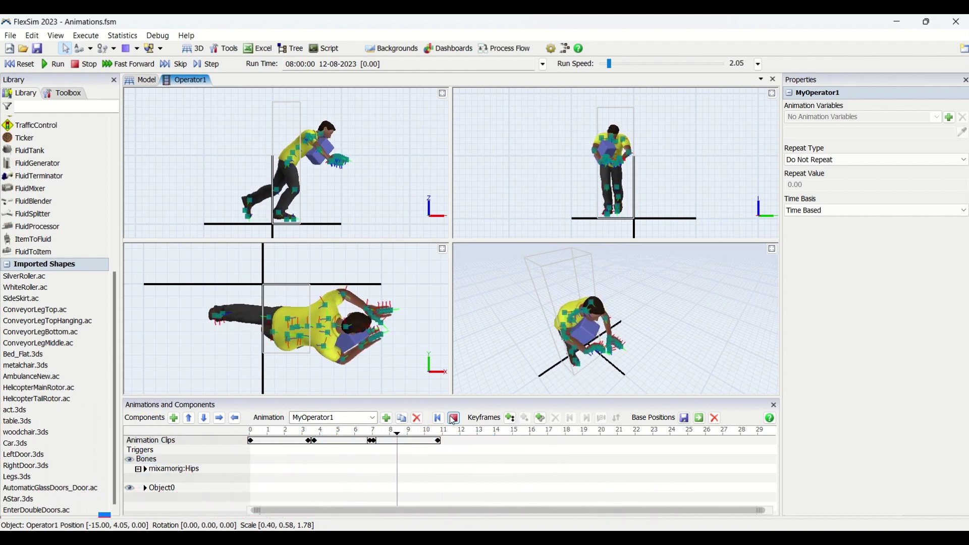
- Rewind to frame 0 and drag the clip's end keyframe earlier, to about 10.5
click(441, 419)
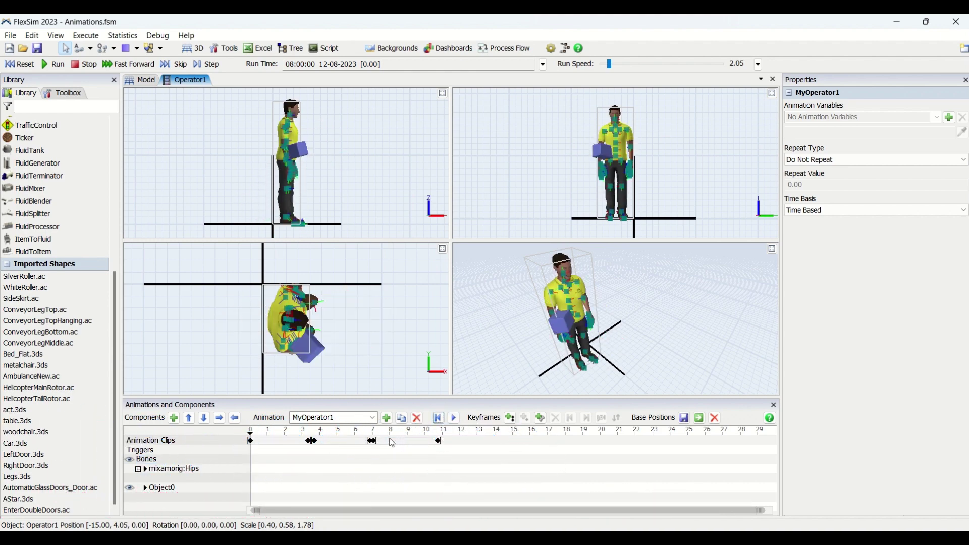
click(438, 444)
mouse_move(439, 444)
mouse_down()
mouse_move(460, 445)
mouse_move(424, 446)
mouse_up()
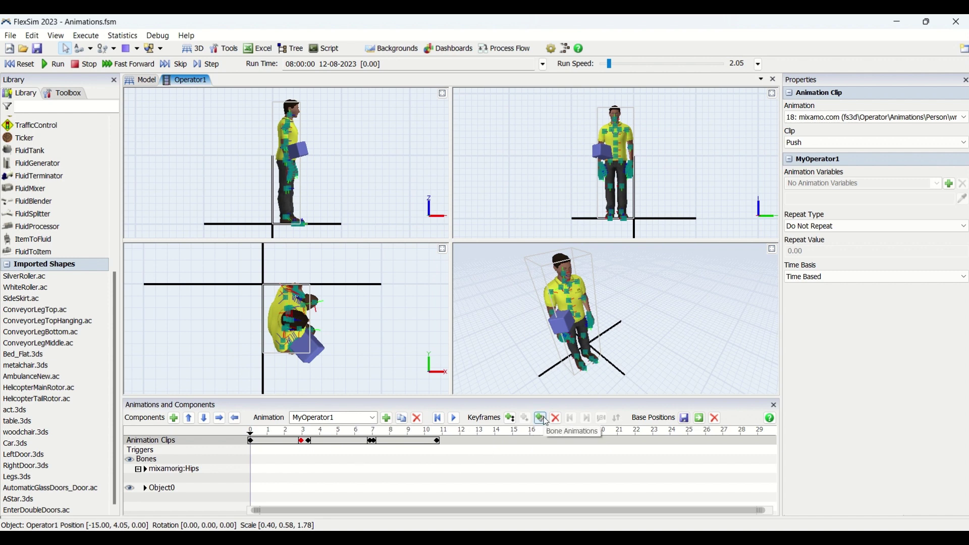
- Check the Bone Animations dropdown options twice, leaving them unchanged
click(544, 420)
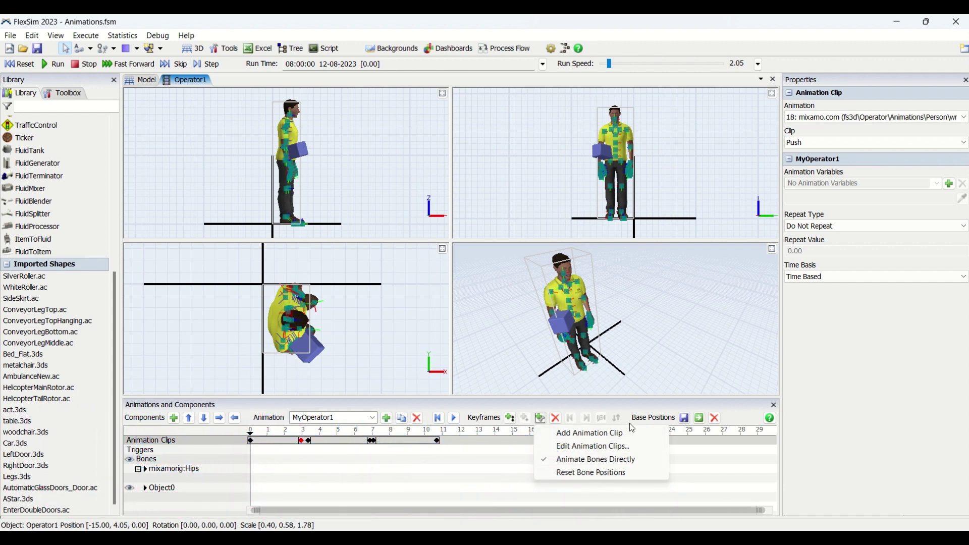
click(619, 412)
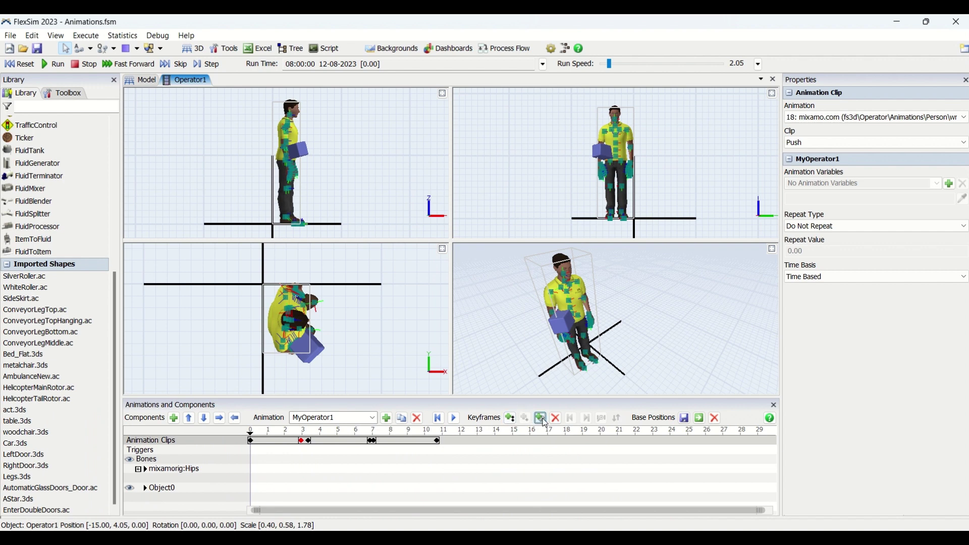
click(542, 419)
click(552, 410)
- Switch the animation editor to the Walk animation
click(371, 422)
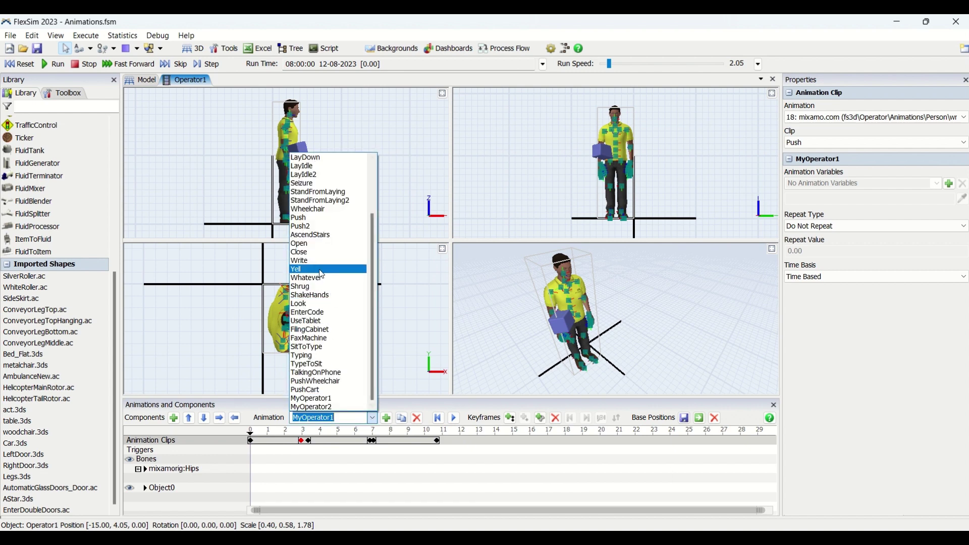
scroll(330, 255, up, 3)
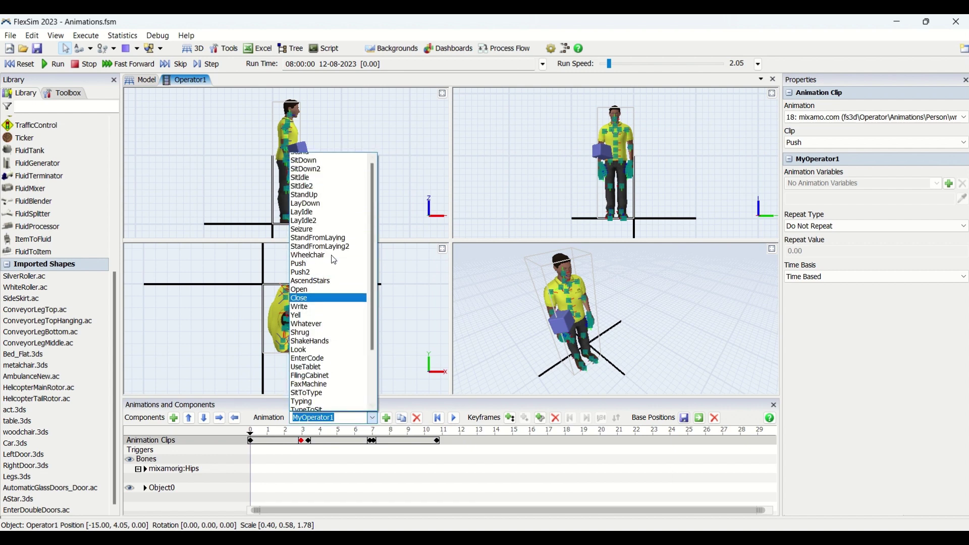
click(311, 157)
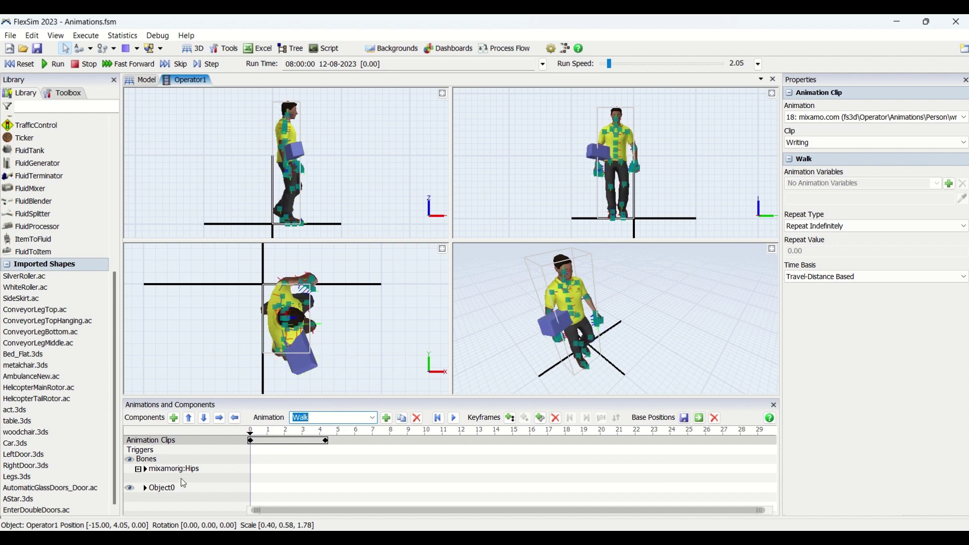
- Add and delete a spare sub-component, then inspect box Object0 parented to mixamorig:RightForeArm
click(174, 418)
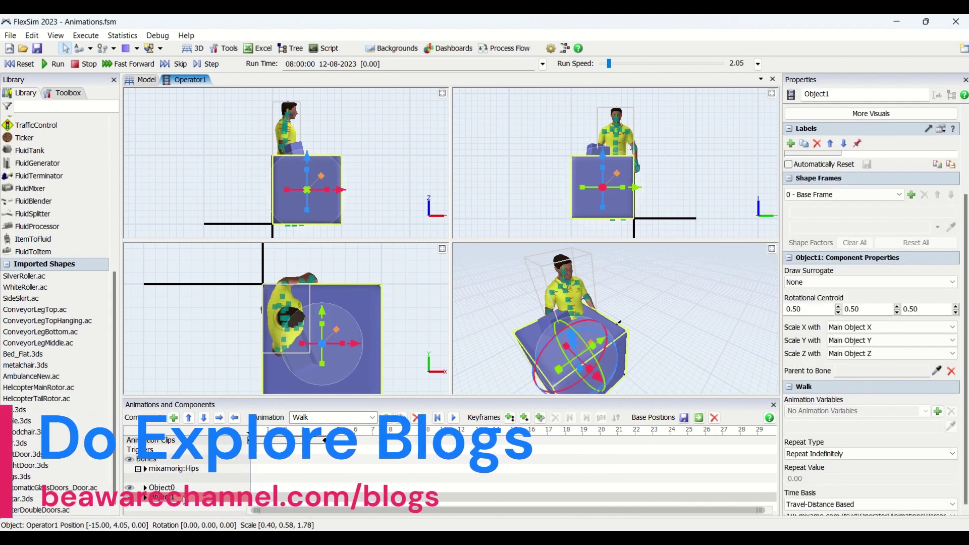
key(Delete)
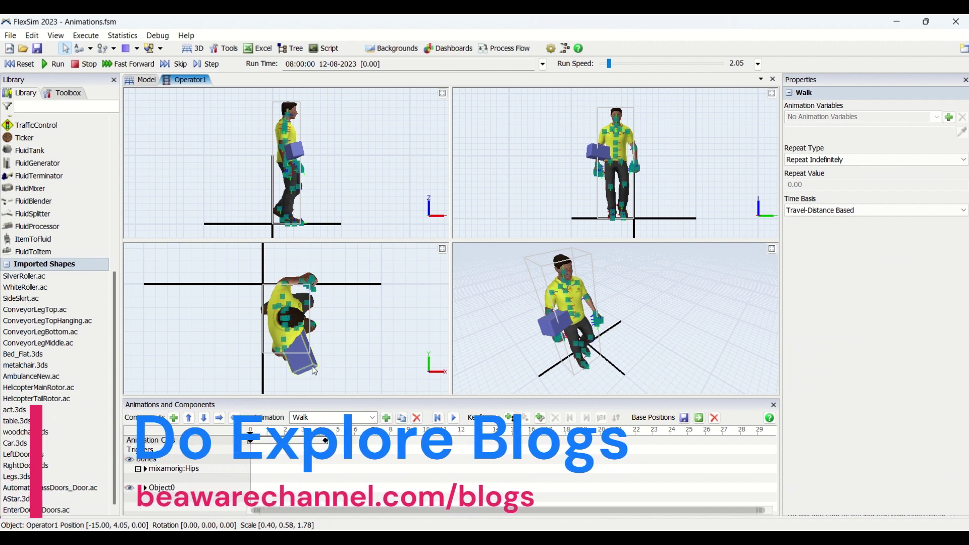
drag(372, 364, 356, 332)
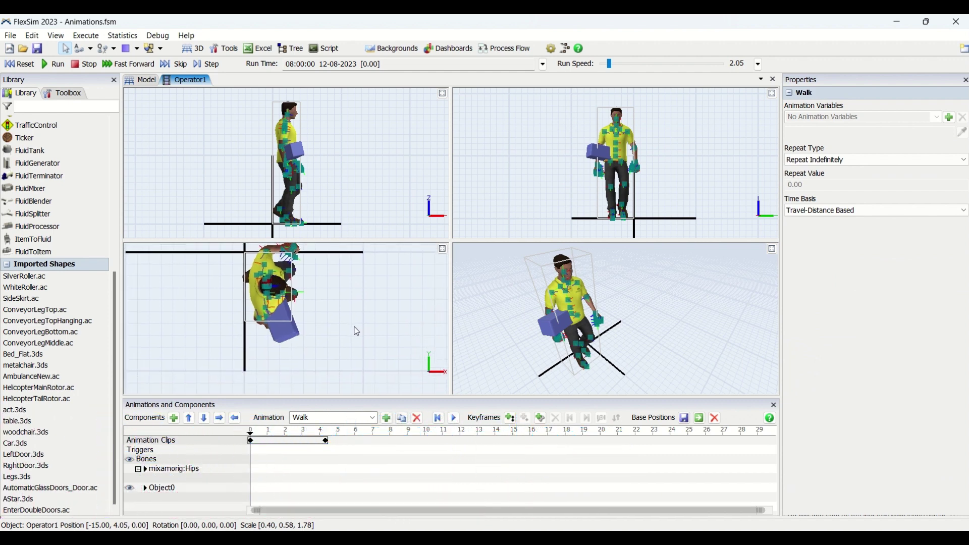
click(292, 338)
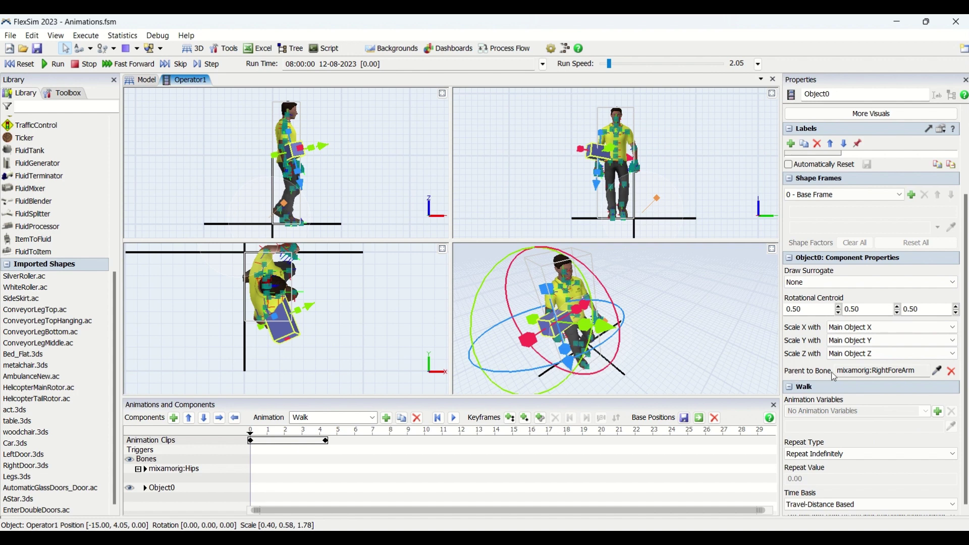
click(688, 324)
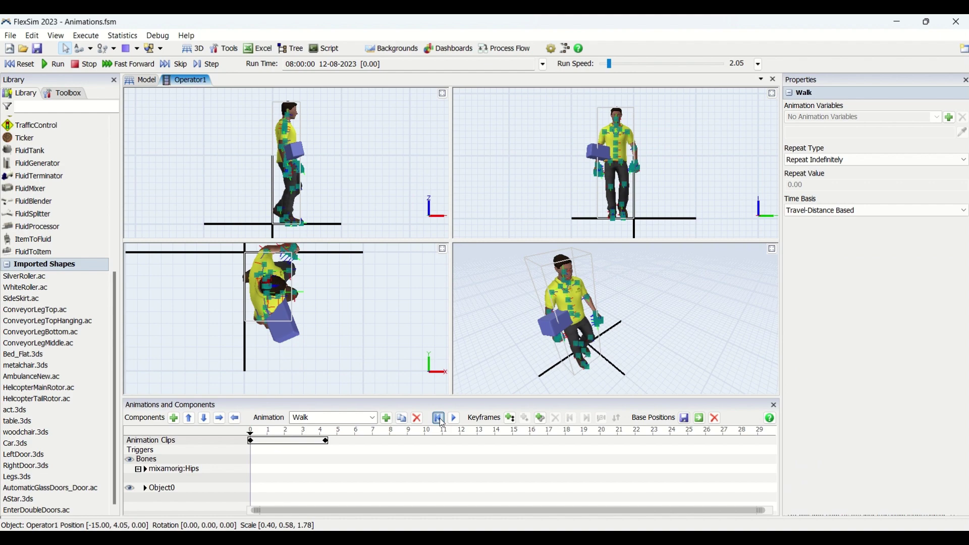
scroll(560, 333, up, 3)
scroll(586, 336, down, 3)
right_drag(678, 358, 699, 359)
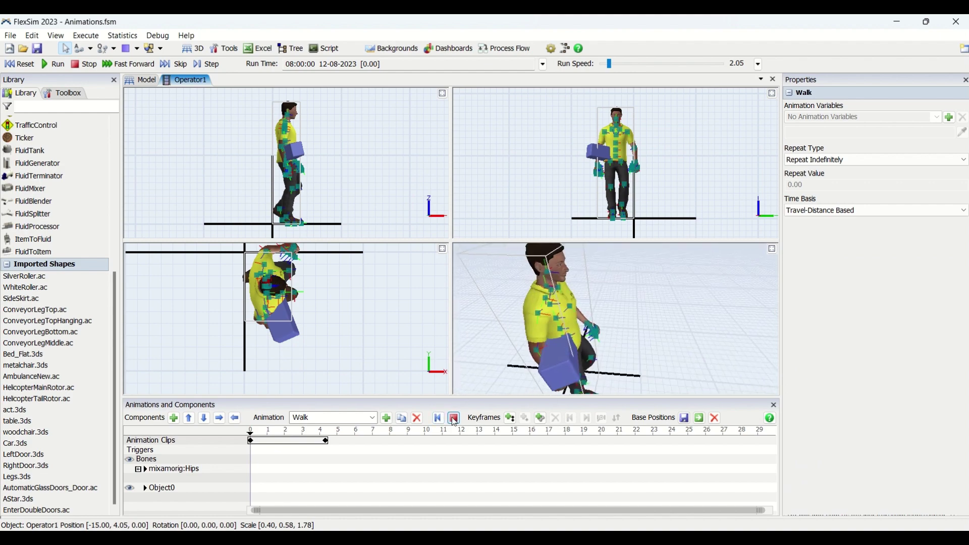
scroll(597, 345, down, 3)
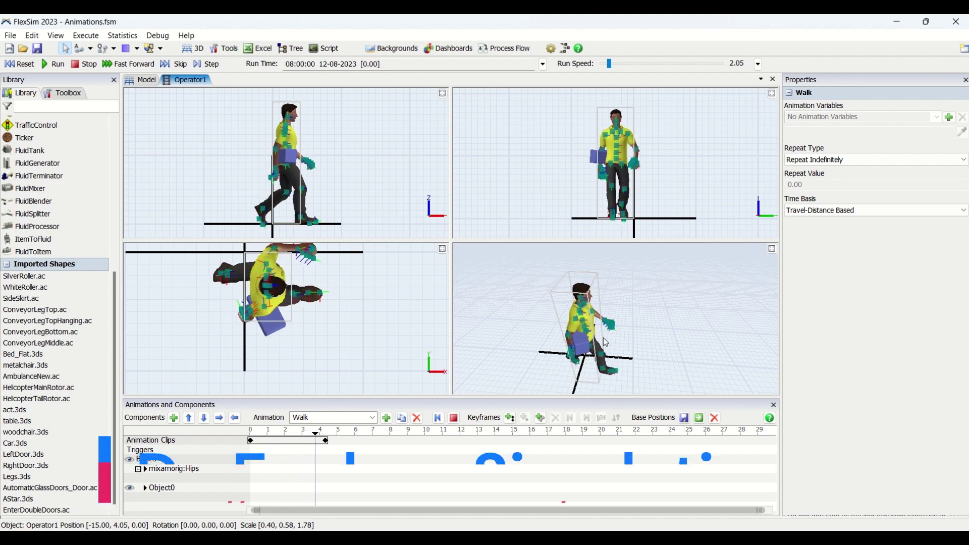
click(438, 418)
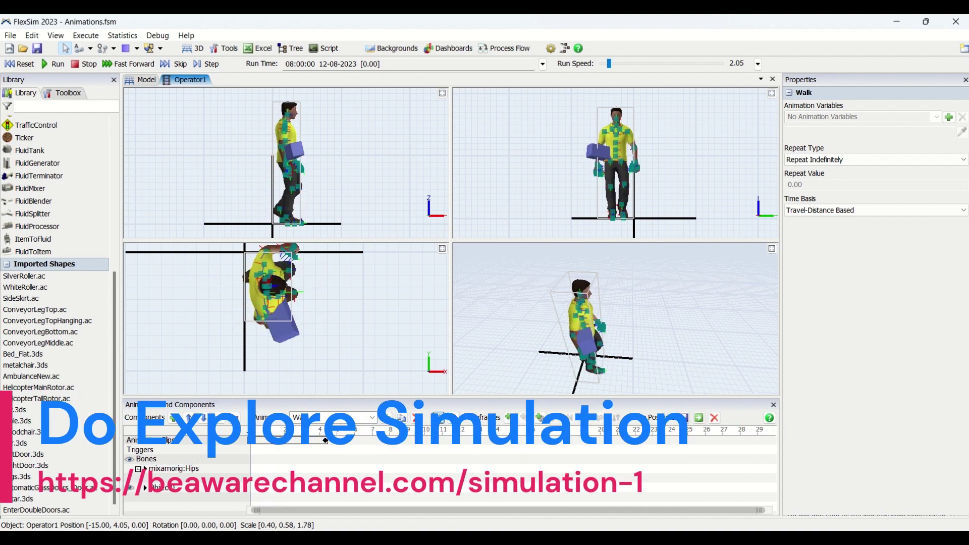
click(590, 347)
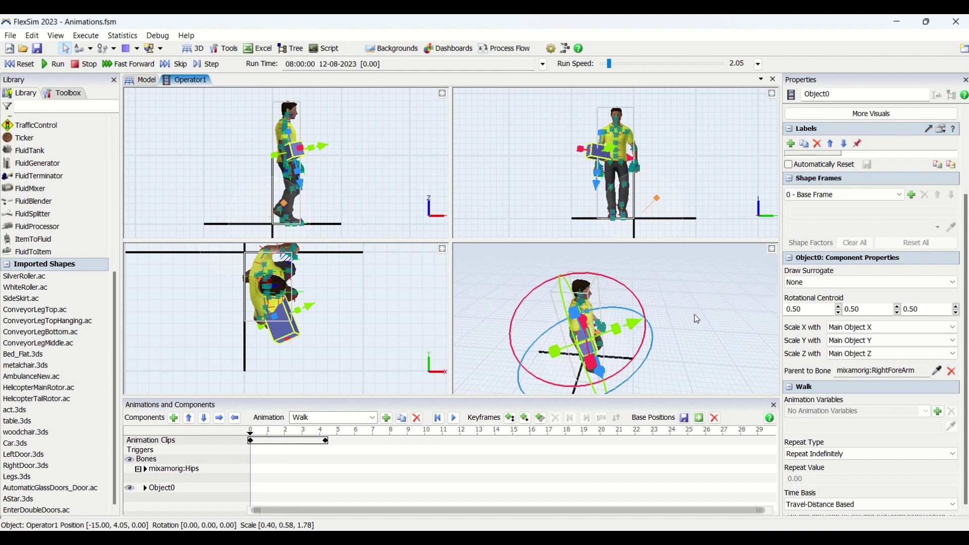
click(612, 355)
click(587, 344)
click(890, 371)
drag(869, 371, 918, 374)
click(619, 357)
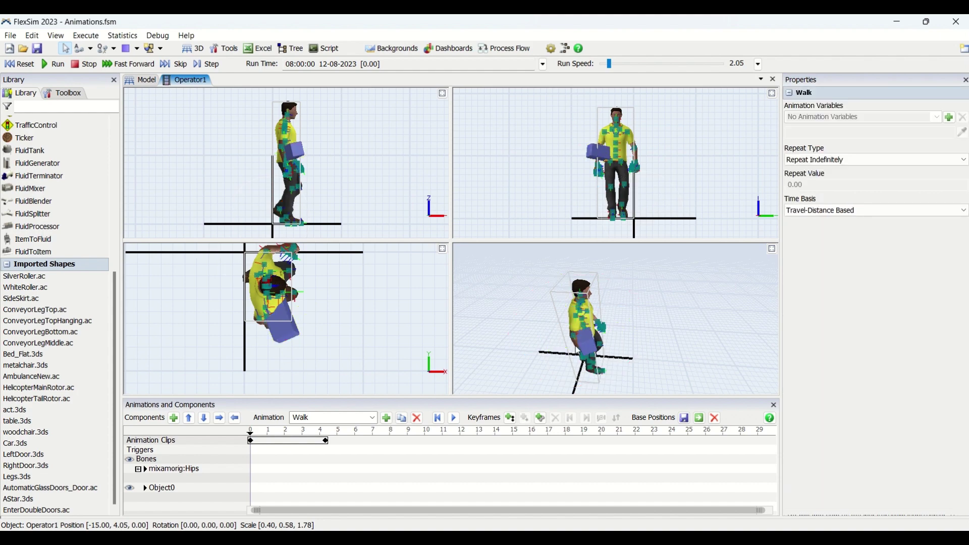
scroll(523, 367, up, 5)
scroll(706, 308, down, 5)
scroll(657, 323, up, 5)
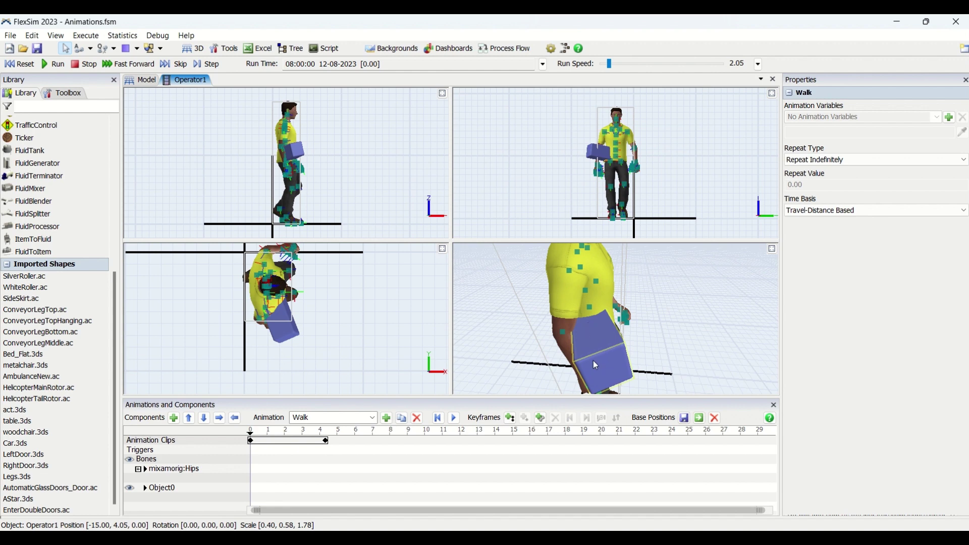
scroll(689, 327, down, 5)
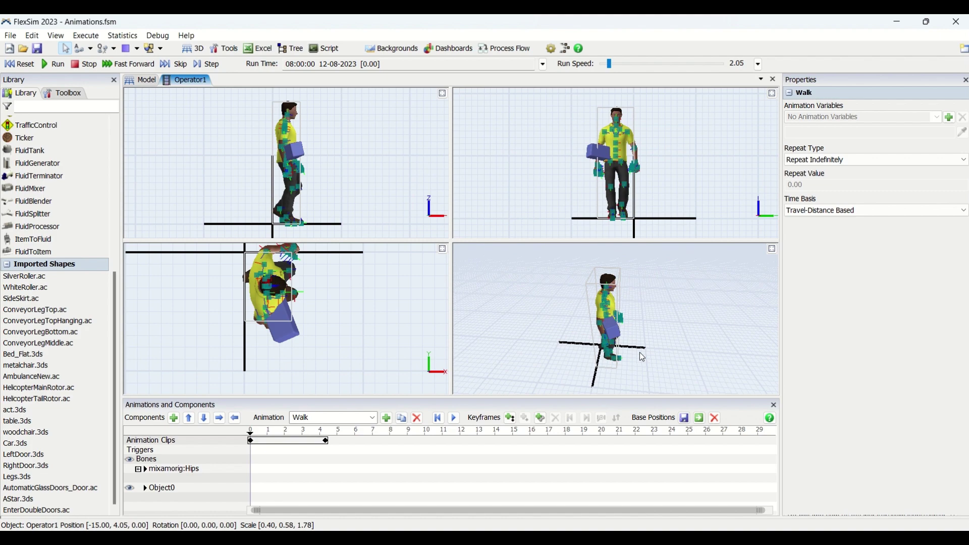
click(611, 328)
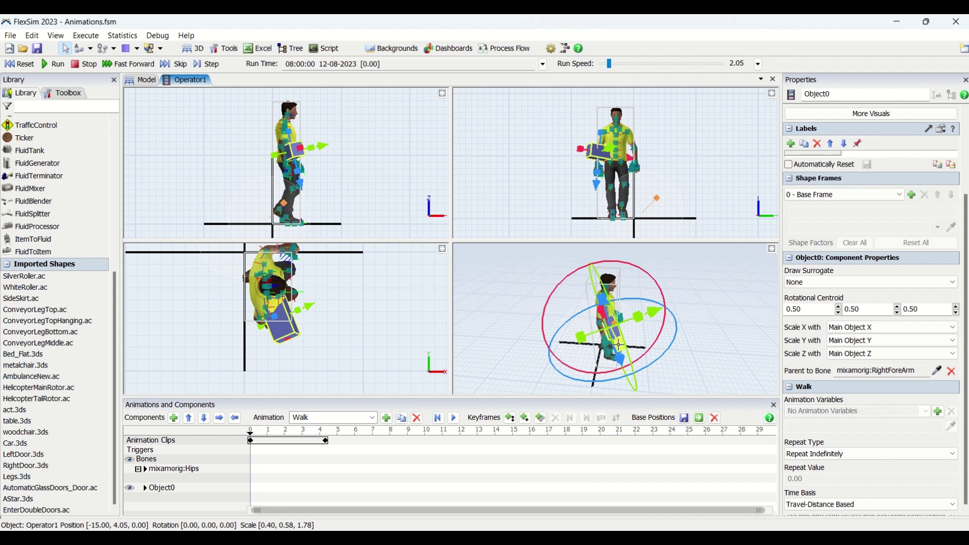
- Switch the animation editor back to MyOperator1
click(372, 418)
scroll(365, 355, down, 3)
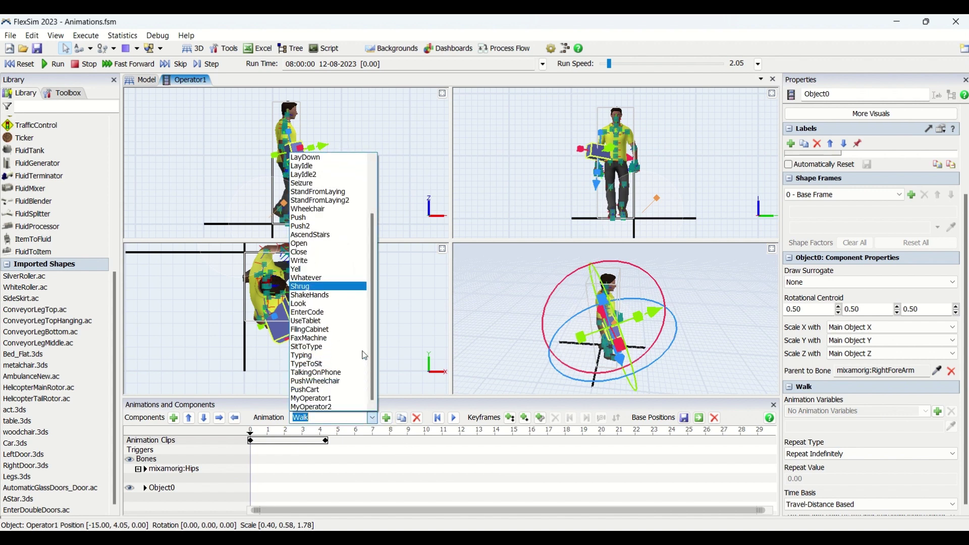
click(314, 399)
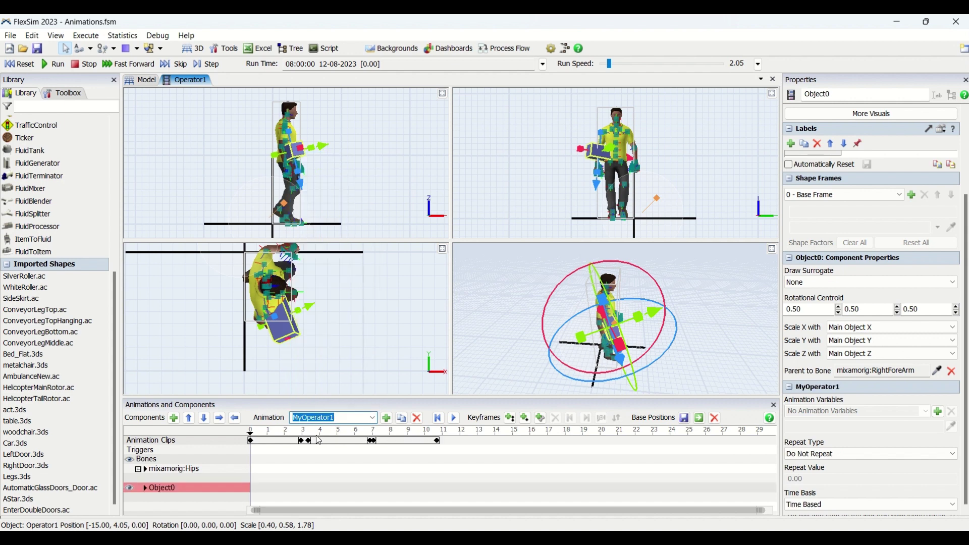
- Preview MyOperator1 at about 1, 5.3 and 8.8 seconds to check the box follows each pose
click(270, 434)
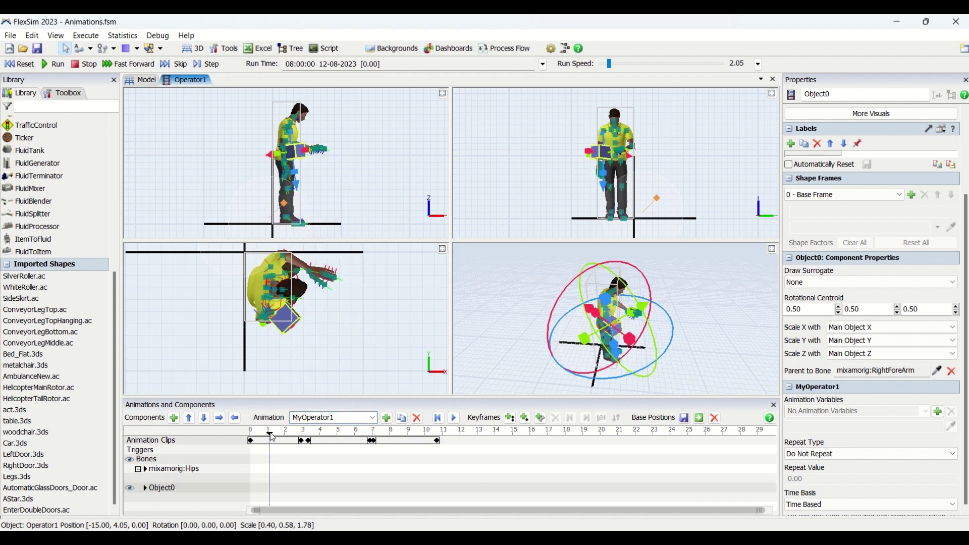
click(541, 418)
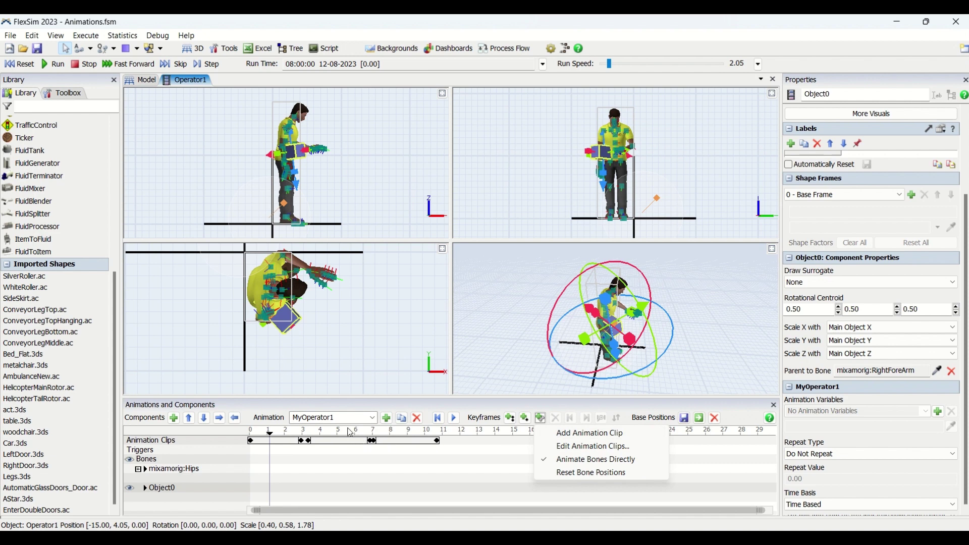
click(346, 434)
click(472, 253)
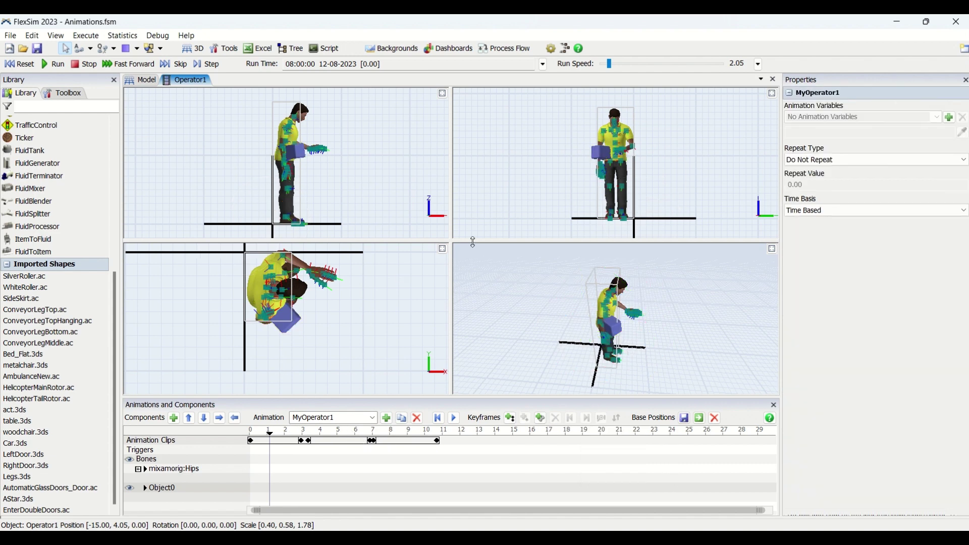
click(345, 433)
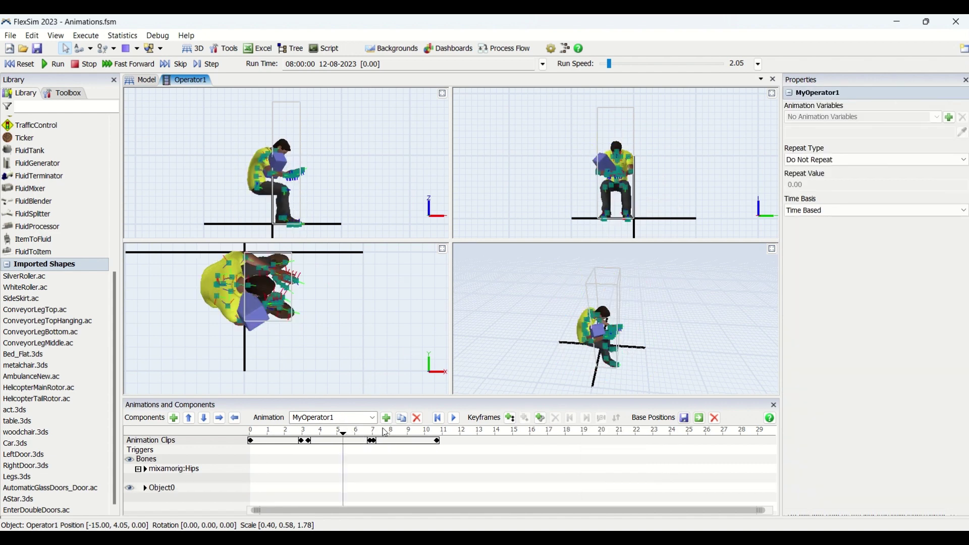
click(402, 433)
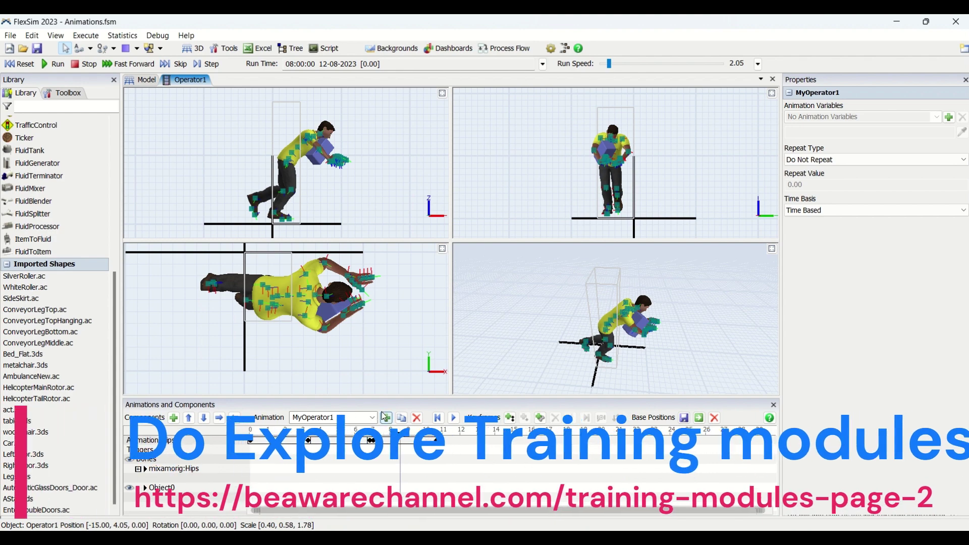
- Return to the 3D model view and select the orange Locker workstation
click(142, 81)
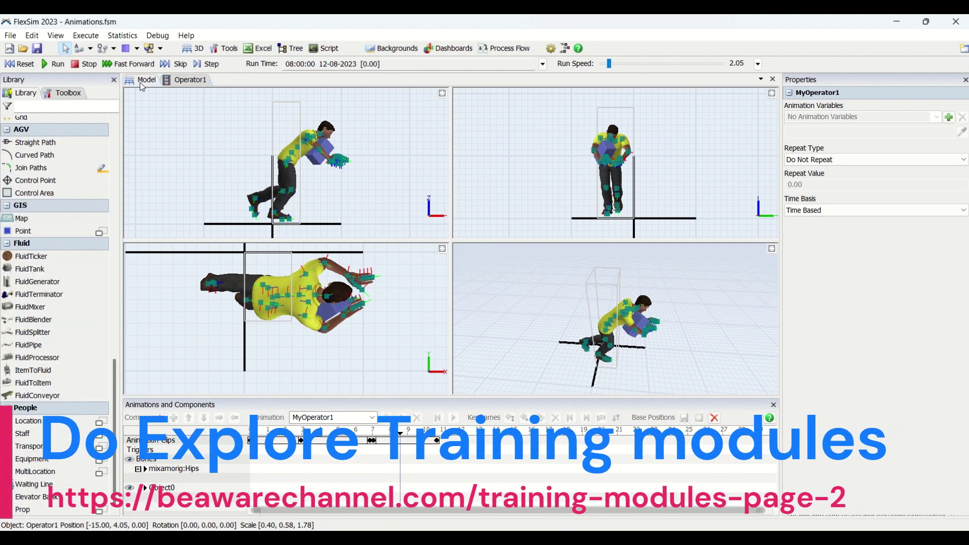
click(350, 286)
scroll(318, 384, up, 3)
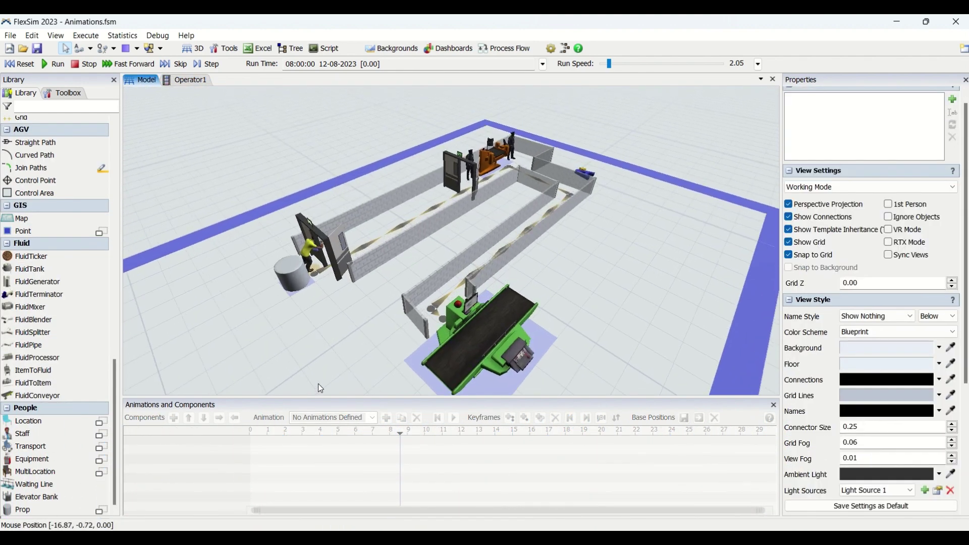
scroll(317, 371, up, 3)
scroll(497, 243, down, 5)
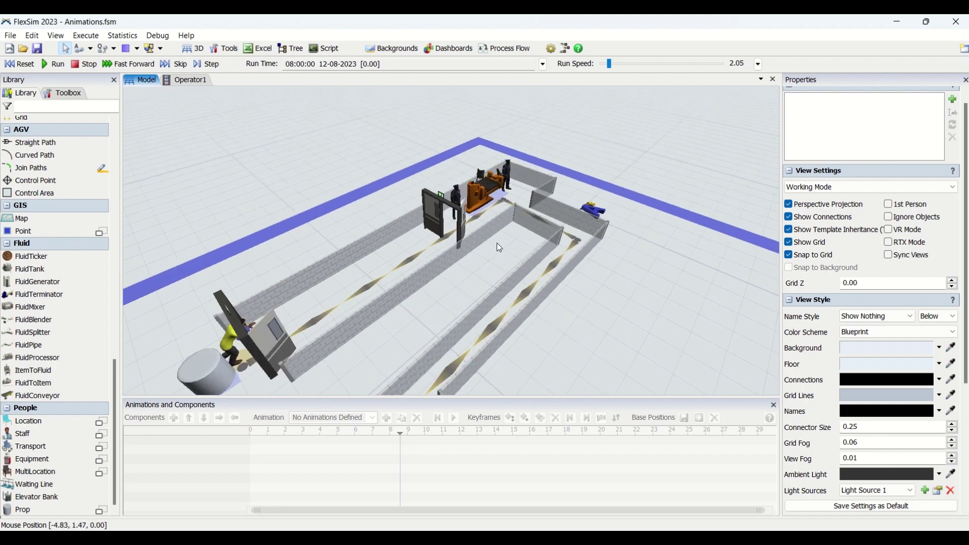
scroll(489, 252, up, 4)
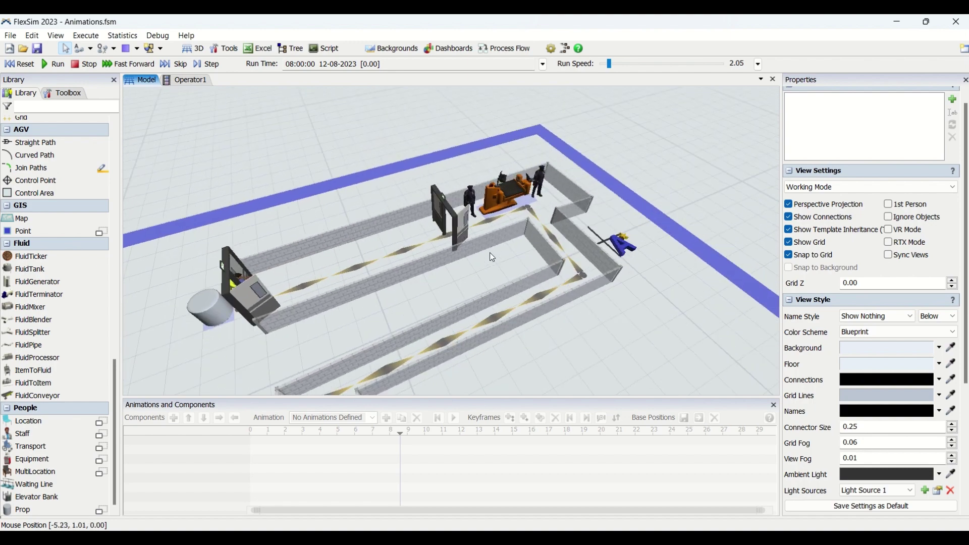
click(519, 193)
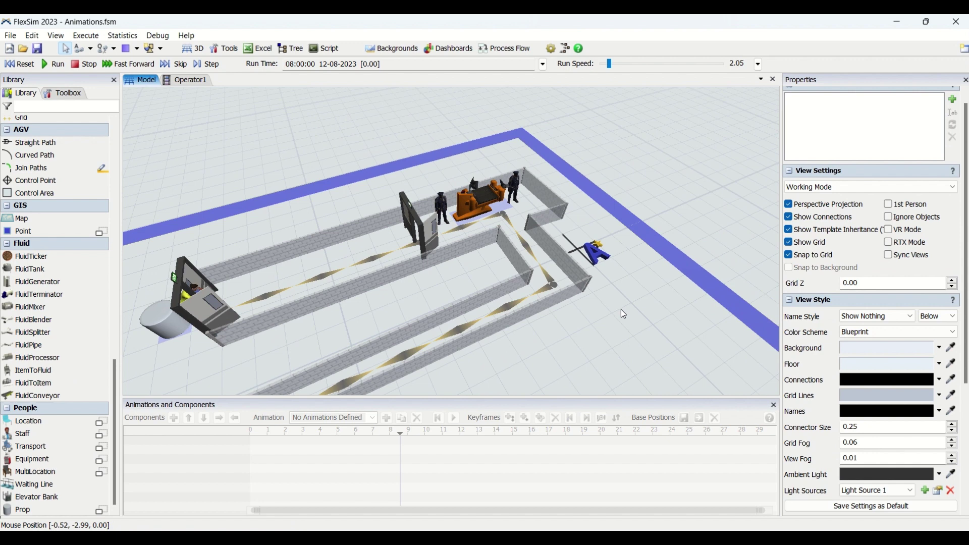
scroll(302, 328, down, 2)
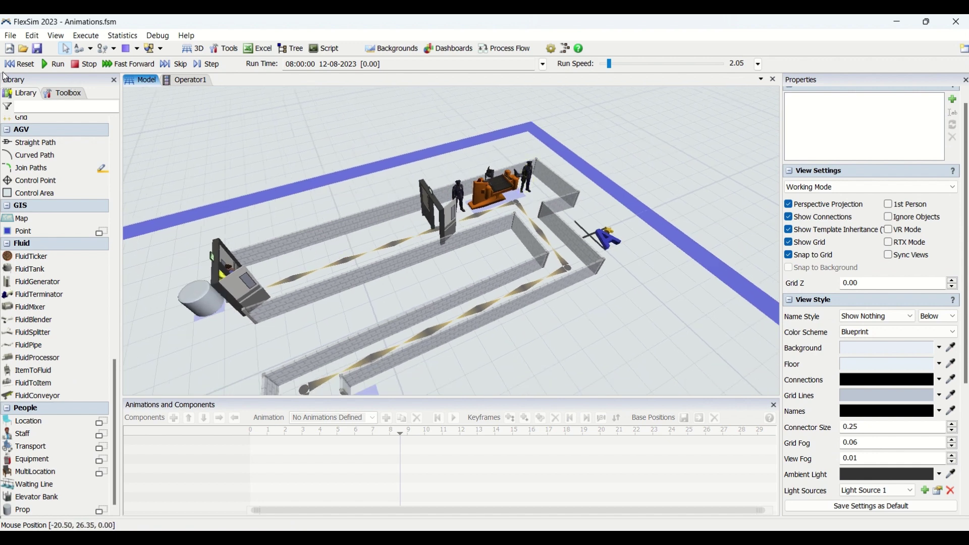
- Run the model at speed 0.84 and open the ProcessFlow beside it
click(47, 65)
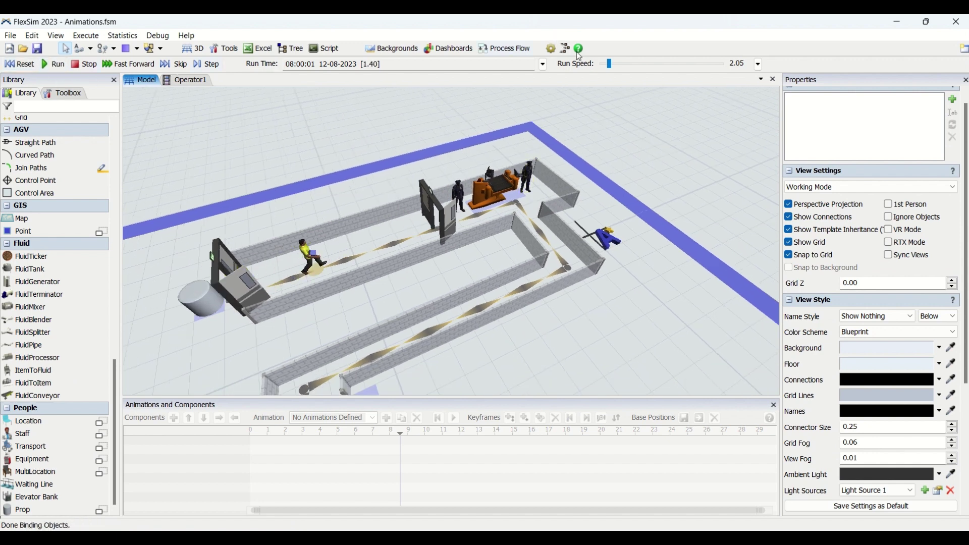
drag(610, 64, 607, 65)
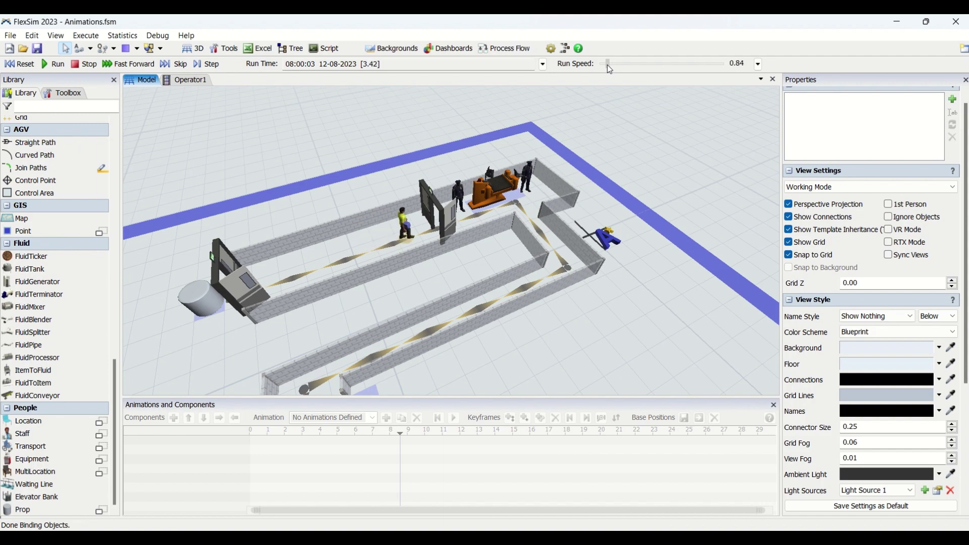
scroll(502, 231, up, 3)
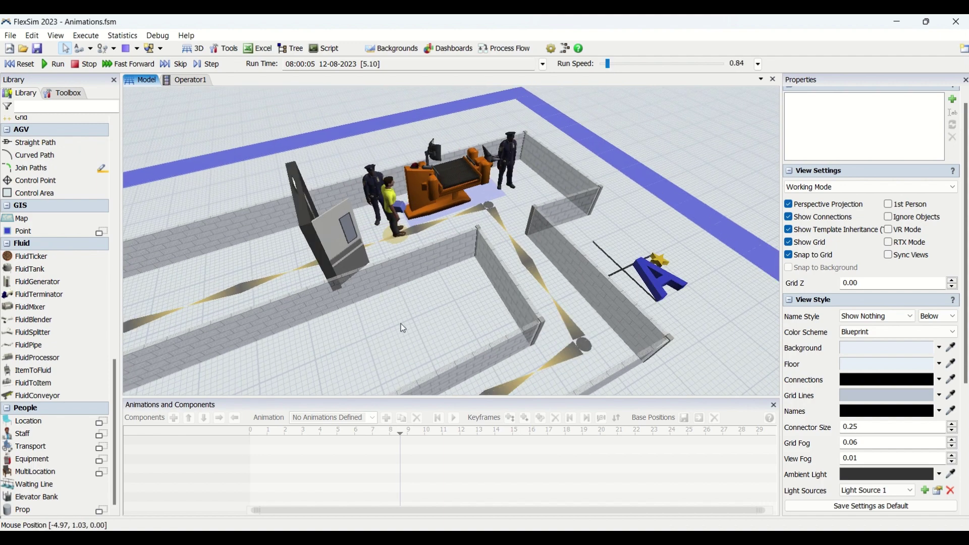
scroll(402, 329, down, 1)
click(506, 50)
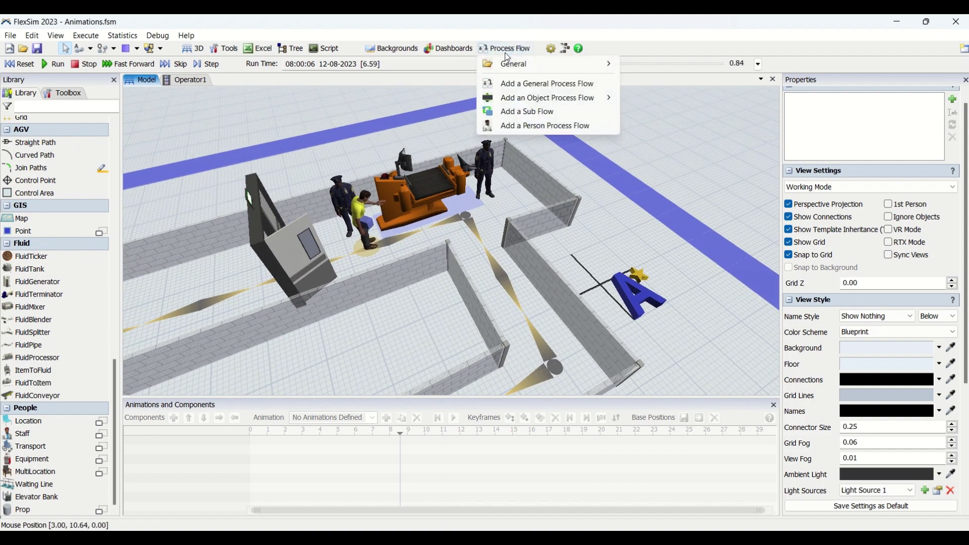
- In the general ProcessFlow, open the Run Animation activity's properties with the 3D view reframed closer
mouse_move(509, 64)
click(656, 64)
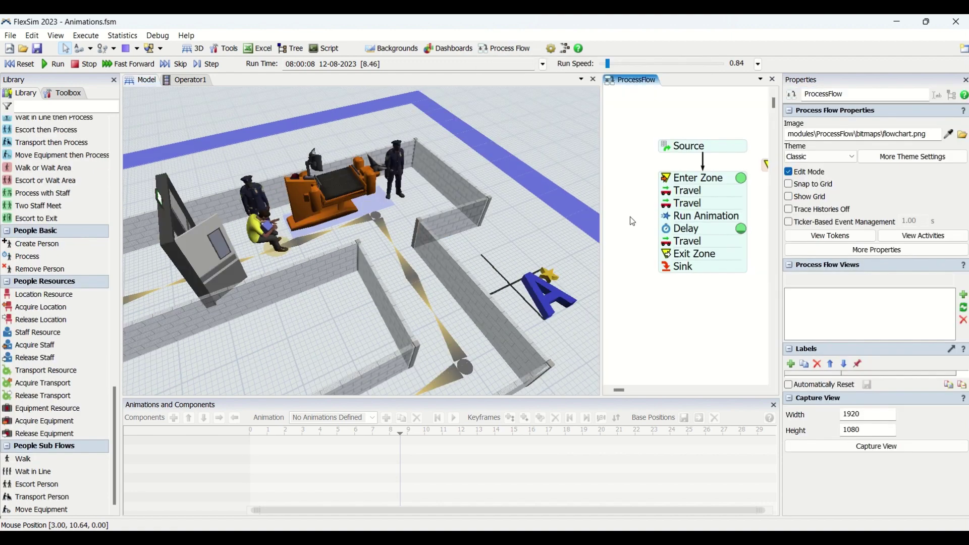
scroll(630, 216, down, 1)
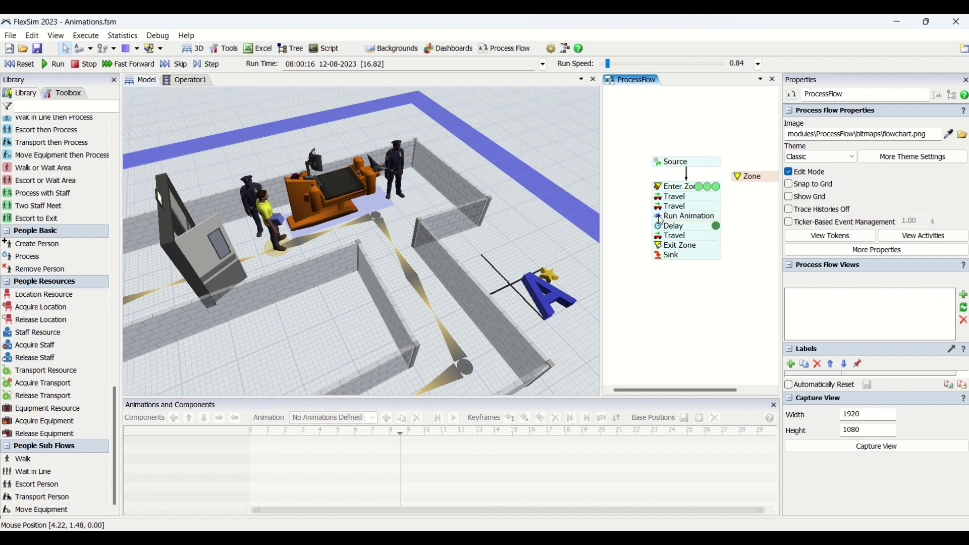
right_drag(331, 247, 528, 350)
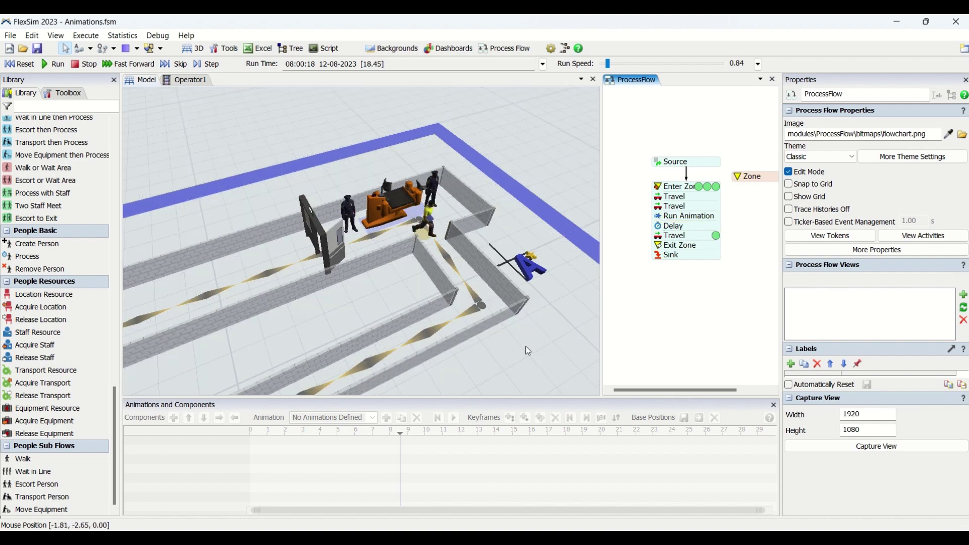
click(573, 268)
scroll(580, 234, down, 3)
right_drag(580, 235, 556, 247)
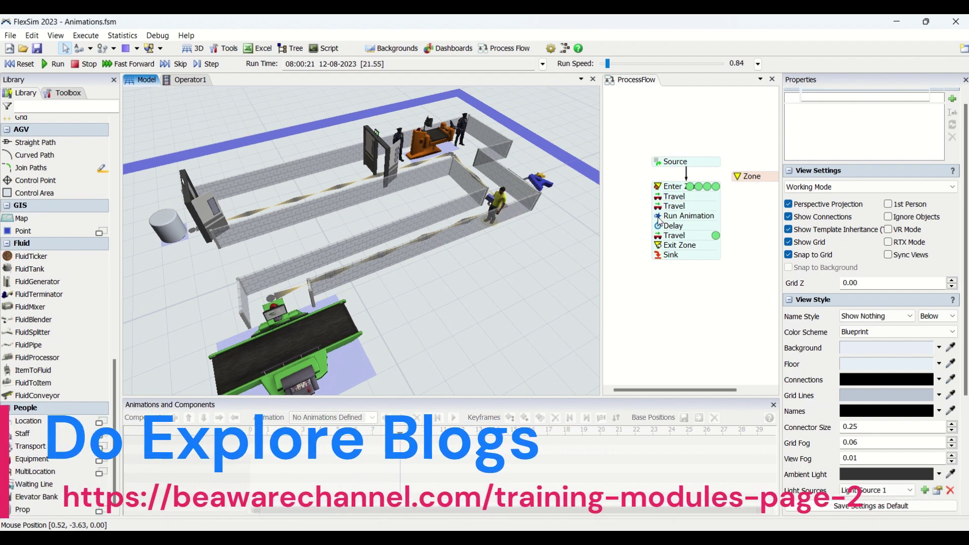
click(658, 217)
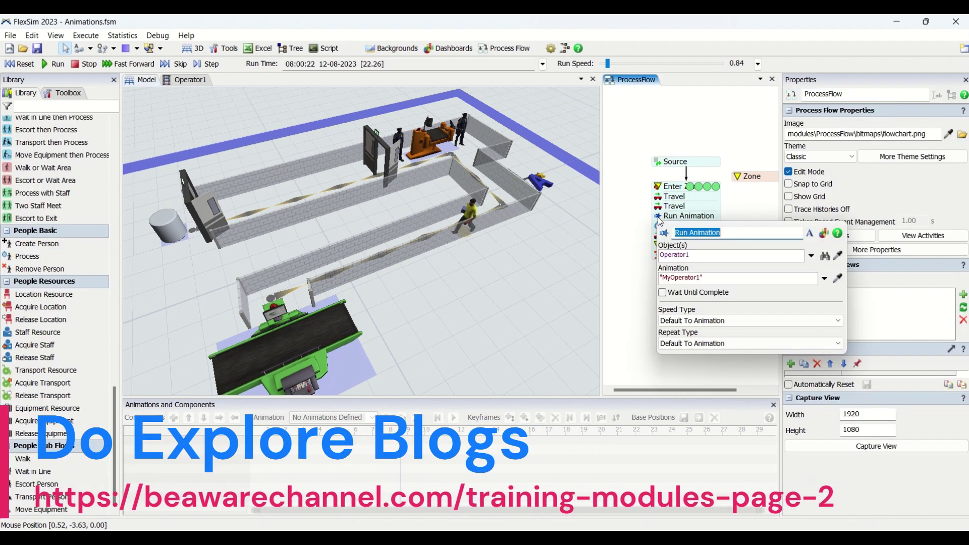
- Verify Run Animation targets Operator1 with MyOperator1, then return to Operator1's animation editor
click(719, 281)
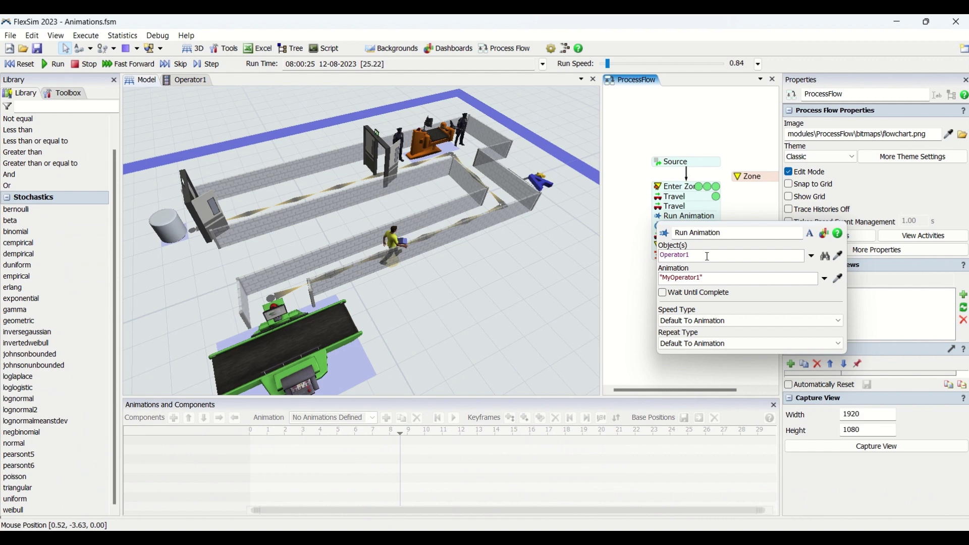
click(708, 257)
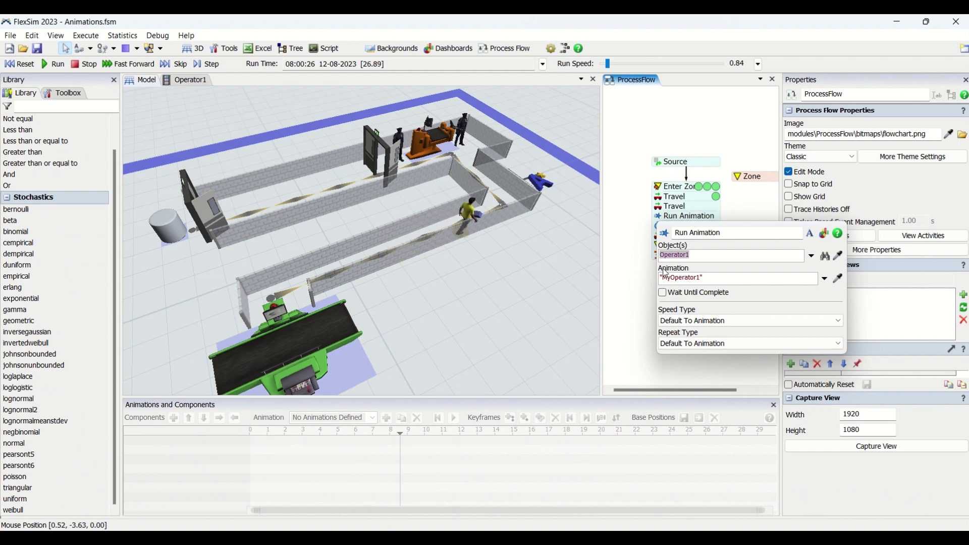
drag(704, 278, 660, 279)
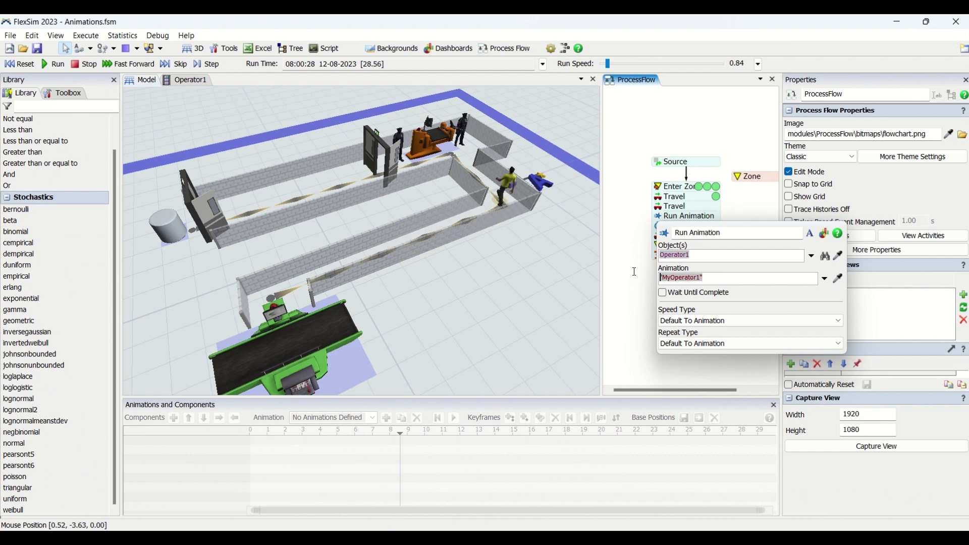
double_click(702, 280)
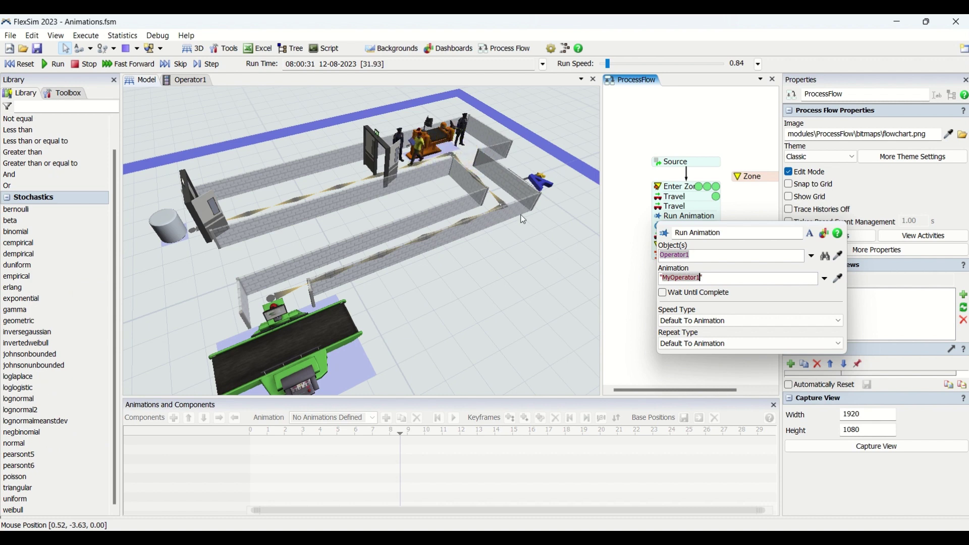
click(178, 81)
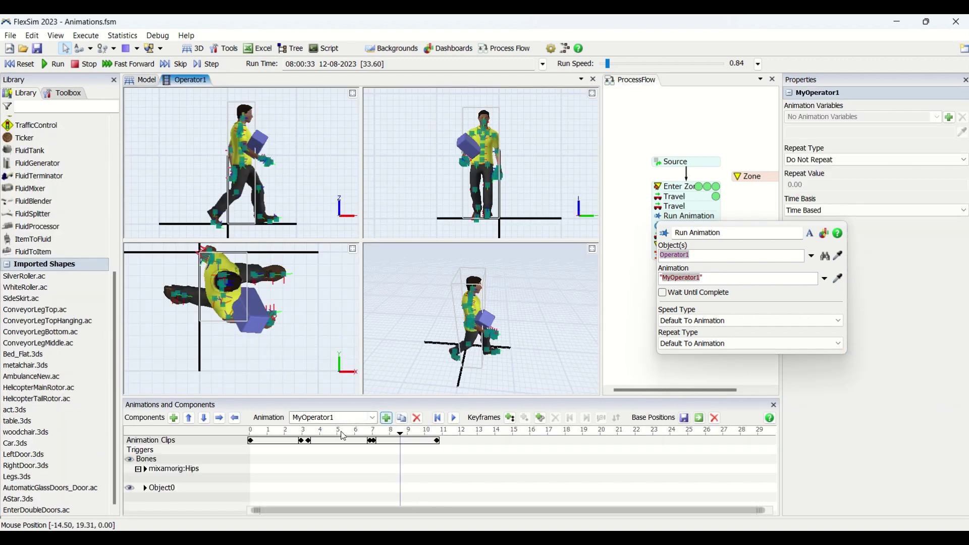
- Back on the Model view, rotate the 3D scene to watch operators walk their routes
click(144, 81)
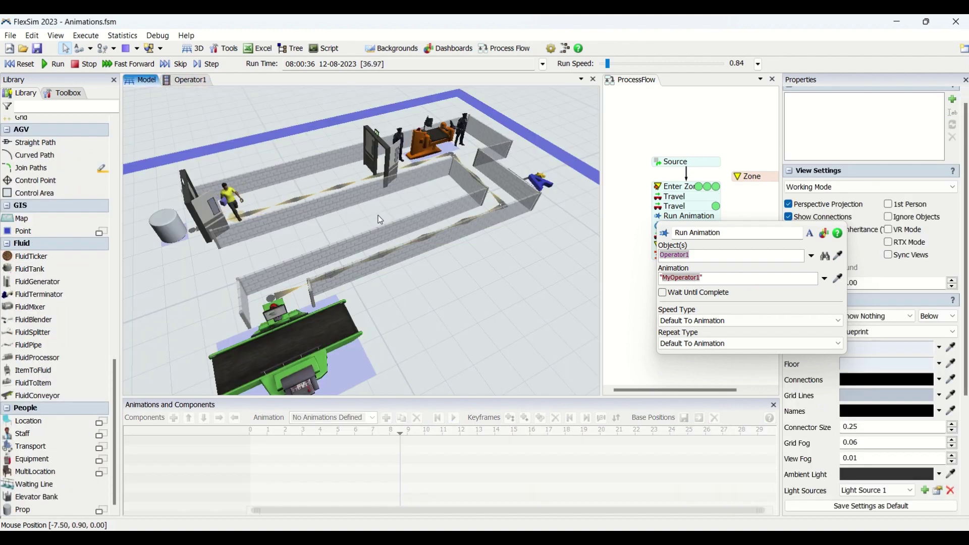
right_drag(381, 220, 457, 317)
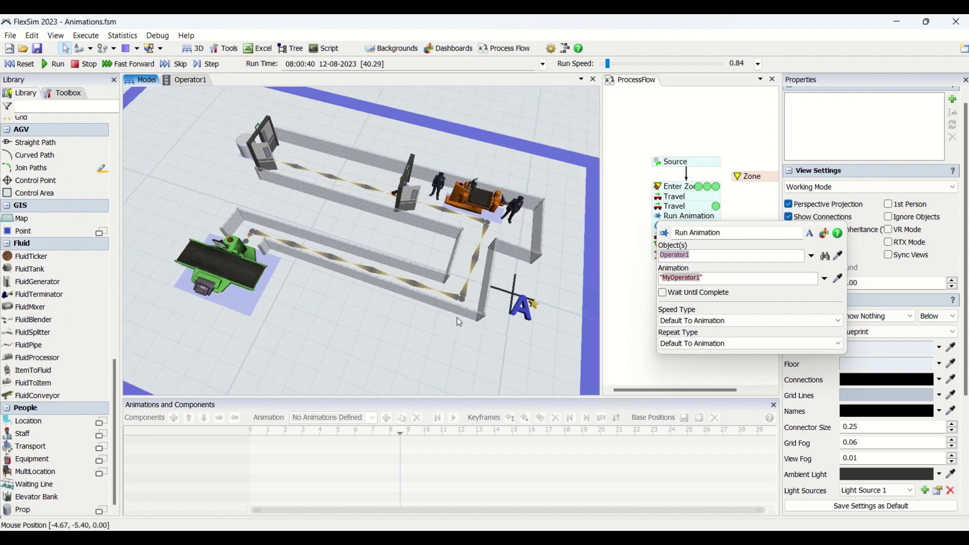